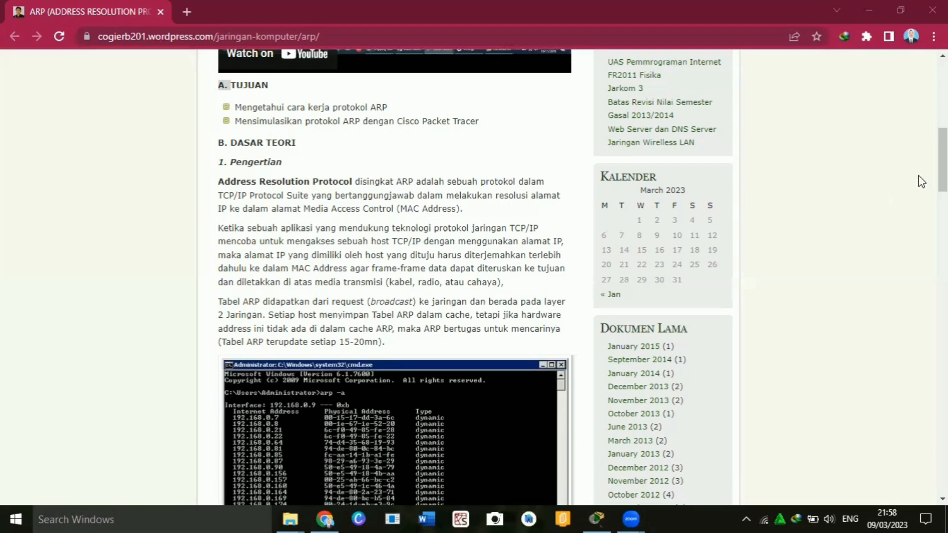
Step: Read the ARP tutorial page from the basic theory through the network scenario to the experiment steps
{"action": "scroll", "coordinate": [942, 172], "scroll_direction": "down", "scroll_amount": 2}
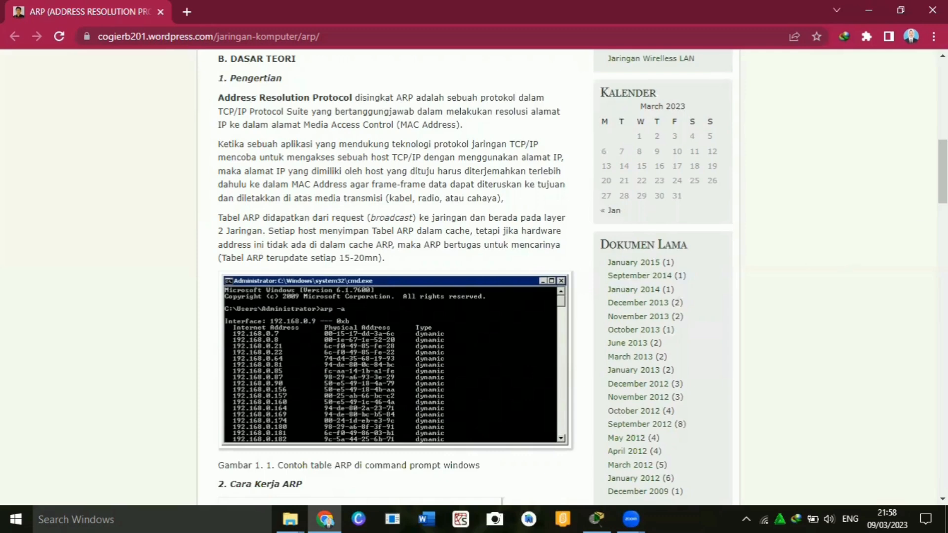
{"action": "scroll", "coordinate": [583, 276], "scroll_direction": "down", "scroll_amount": 4}
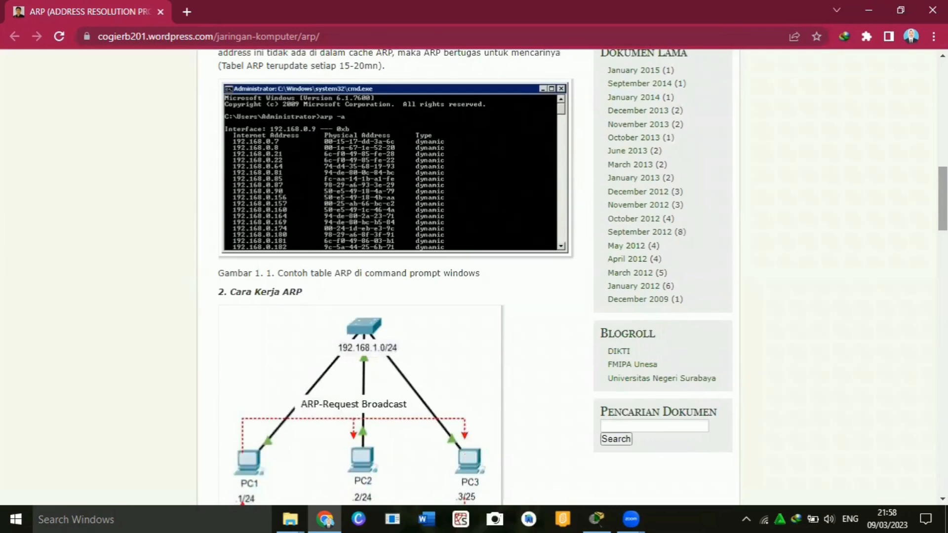
{"action": "scroll", "coordinate": [582, 276], "scroll_direction": "down", "scroll_amount": 2}
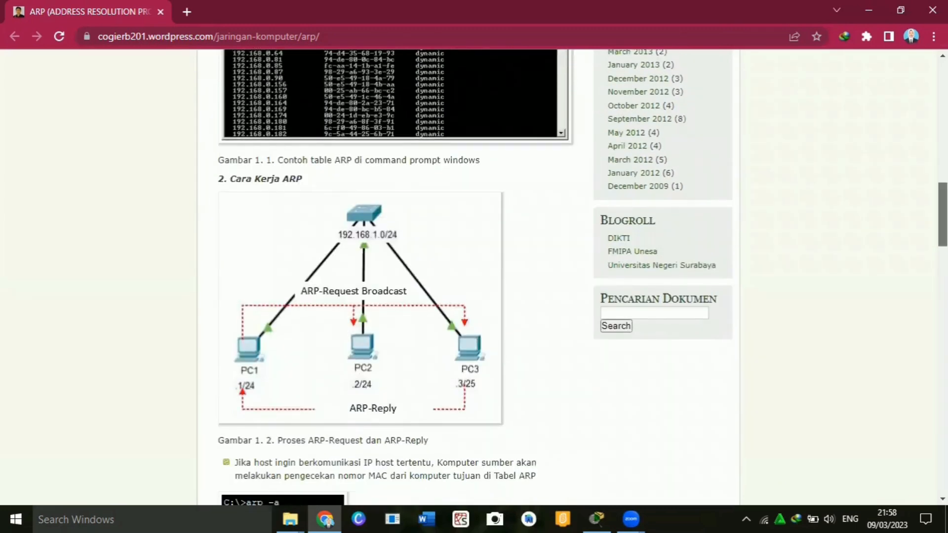
{"action": "scroll", "coordinate": [582, 277], "scroll_direction": "down", "scroll_amount": 4}
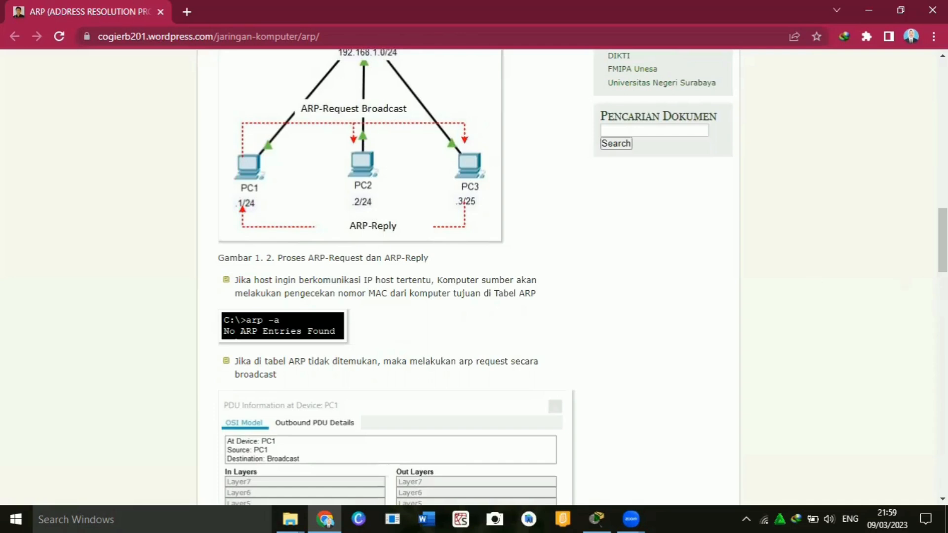
{"action": "scroll", "coordinate": [942, 242], "scroll_direction": "down", "scroll_amount": 2}
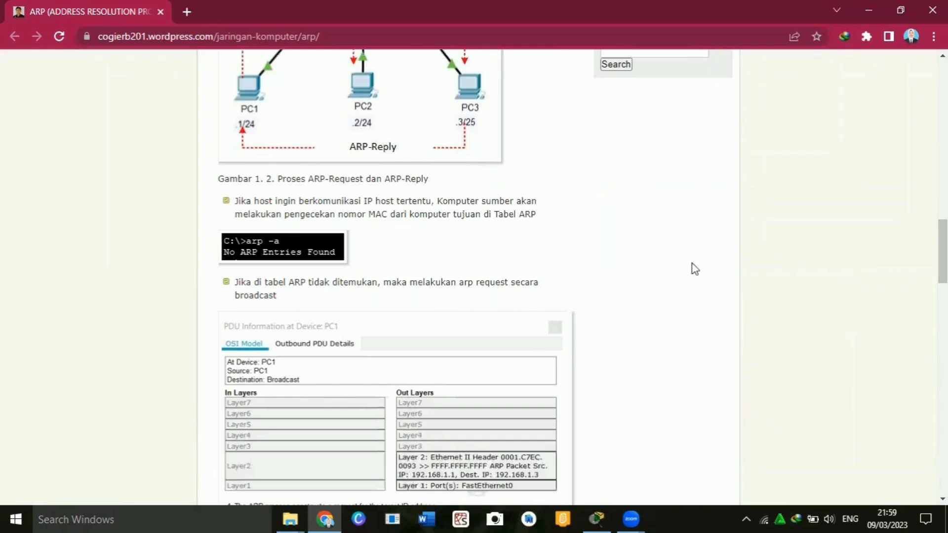
{"action": "scroll", "coordinate": [943, 252], "scroll_direction": "down", "scroll_amount": 1}
{"action": "scroll", "coordinate": [607, 158], "scroll_direction": "down", "scroll_amount": 5}
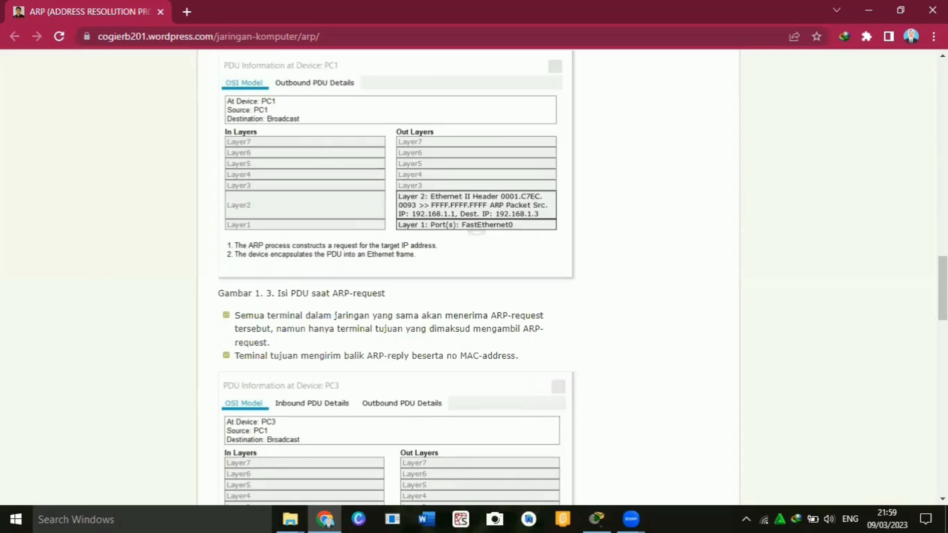
{"action": "scroll", "coordinate": [459, 225], "scroll_direction": "down", "scroll_amount": 5}
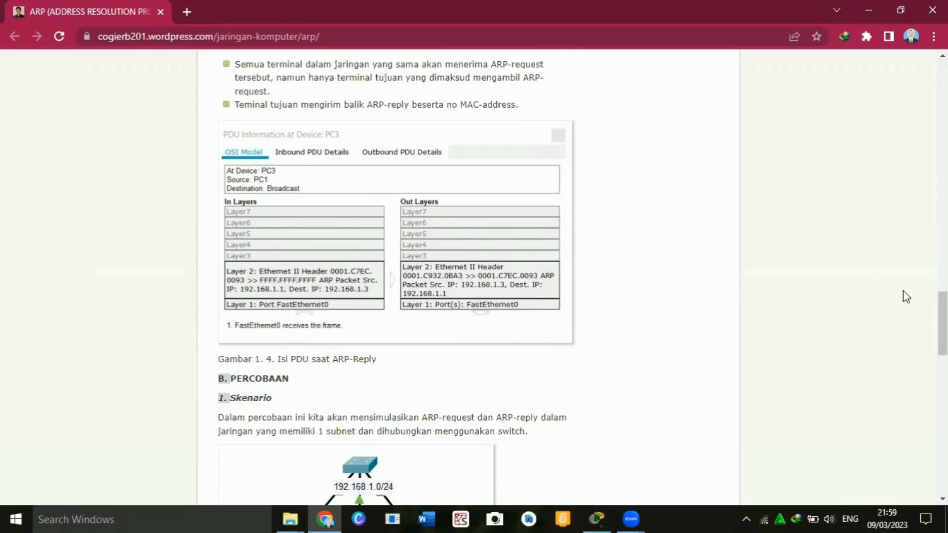
{"action": "scroll", "coordinate": [941, 321], "scroll_direction": "down", "scroll_amount": 3}
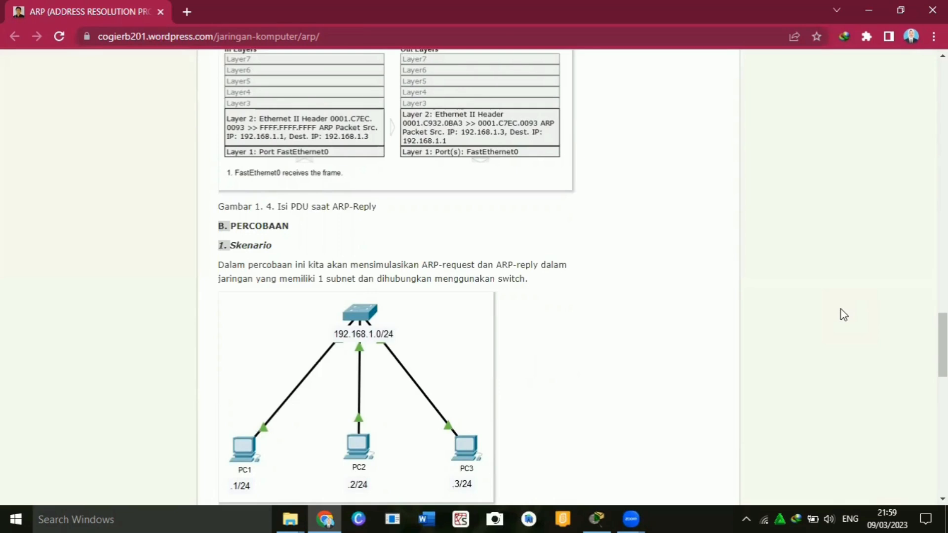
{"action": "scroll", "coordinate": [844, 315], "scroll_direction": "down", "scroll_amount": 2}
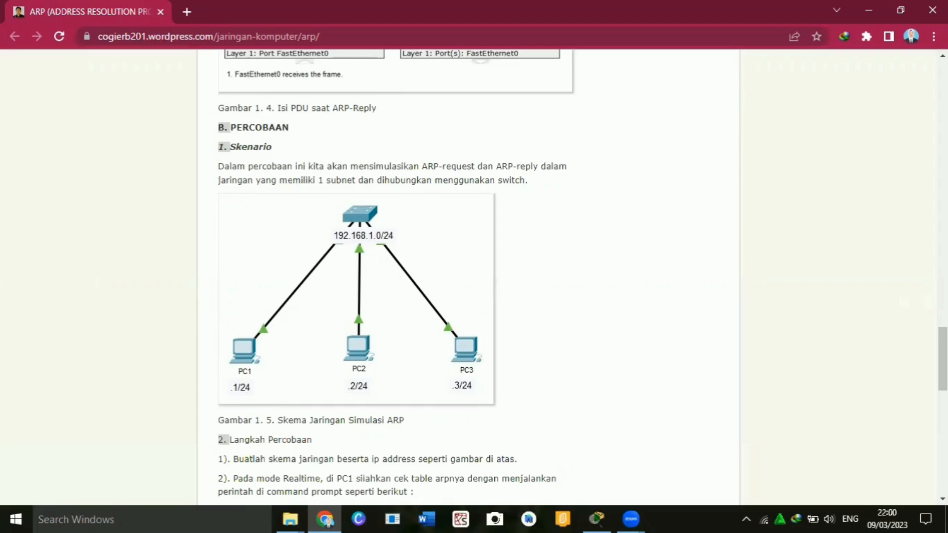
{"action": "left_click_drag", "start_coordinate": [944, 348], "coordinate": [944, 384]}
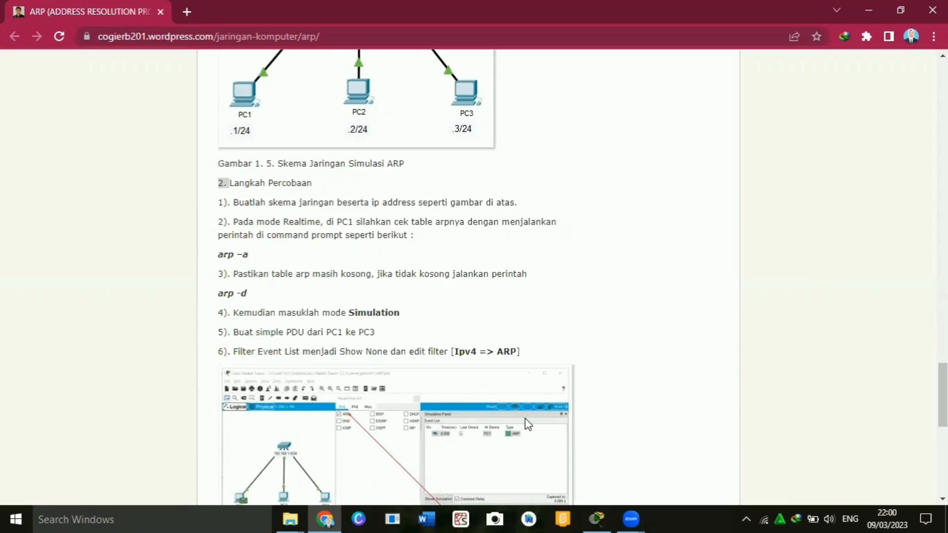
Step: Switch to Cisco Packet Tracer and place three PC end devices in a horizontal row in the workspace
{"action": "mouse_move", "coordinate": [605, 517]}
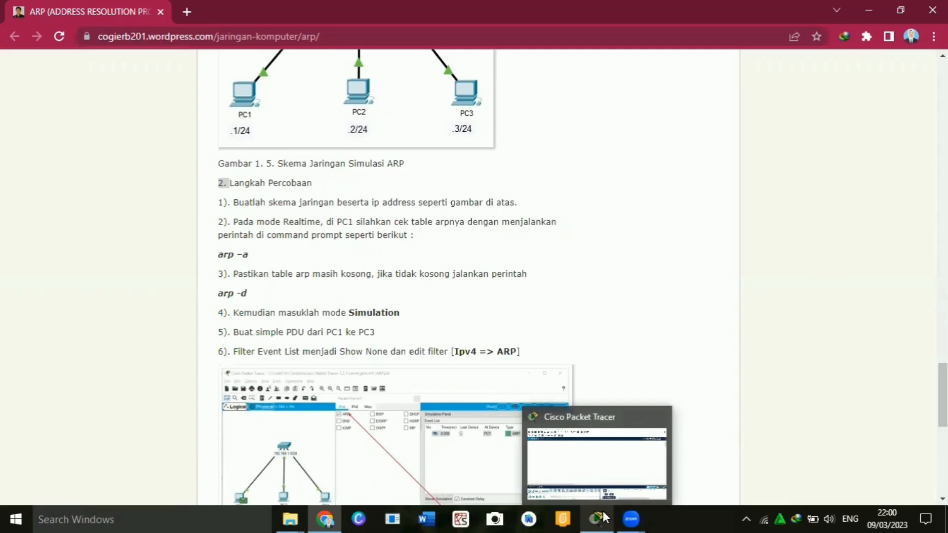
{"action": "left_click", "coordinate": [604, 486]}
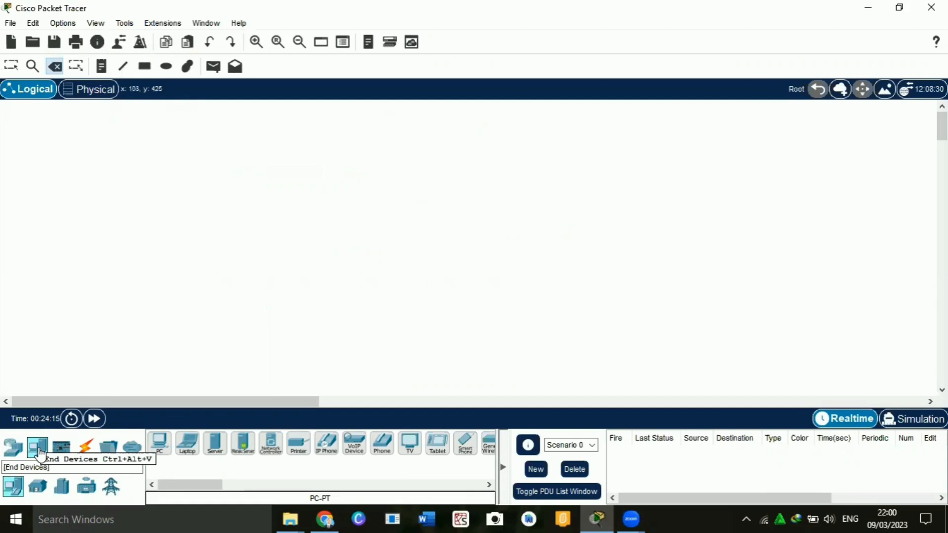
{"action": "left_click", "coordinate": [170, 450]}
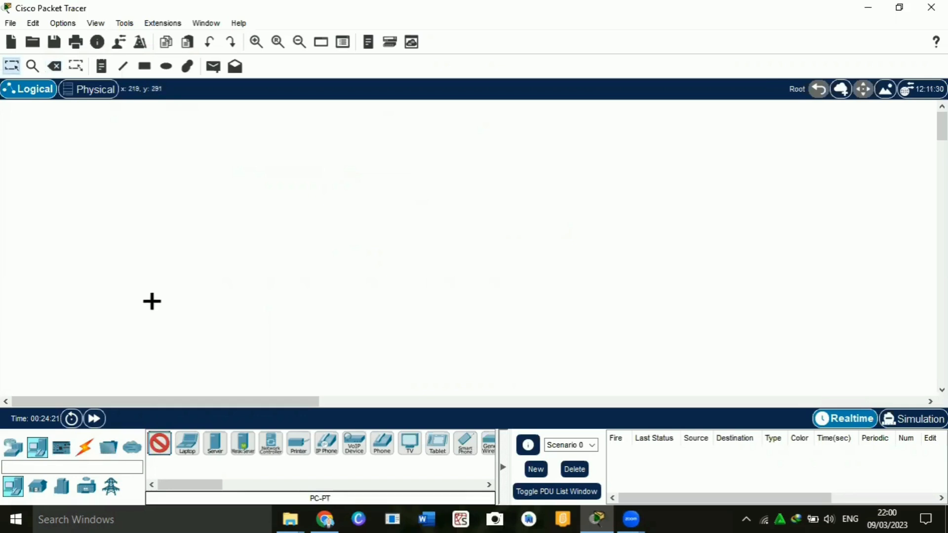
{"action": "left_click", "coordinate": [151, 303]}
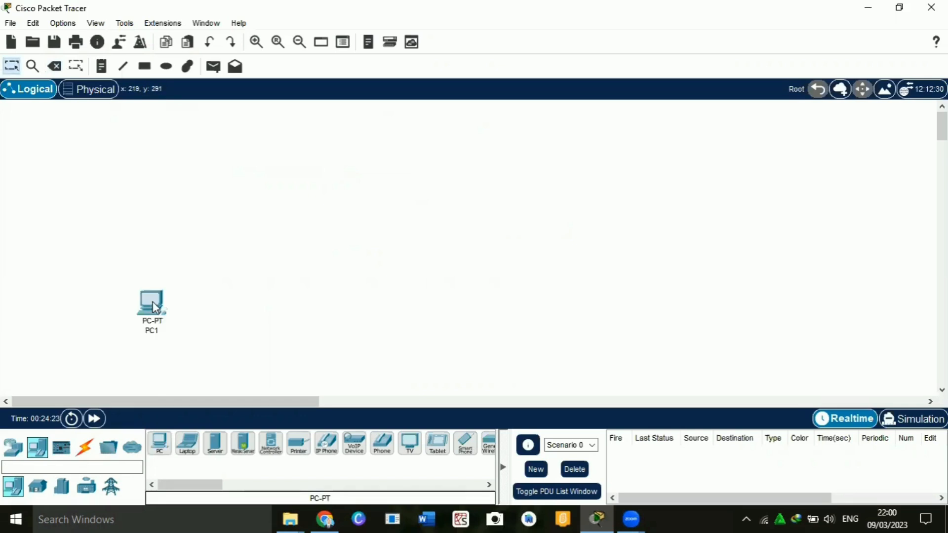
{"action": "left_click", "coordinate": [159, 446]}
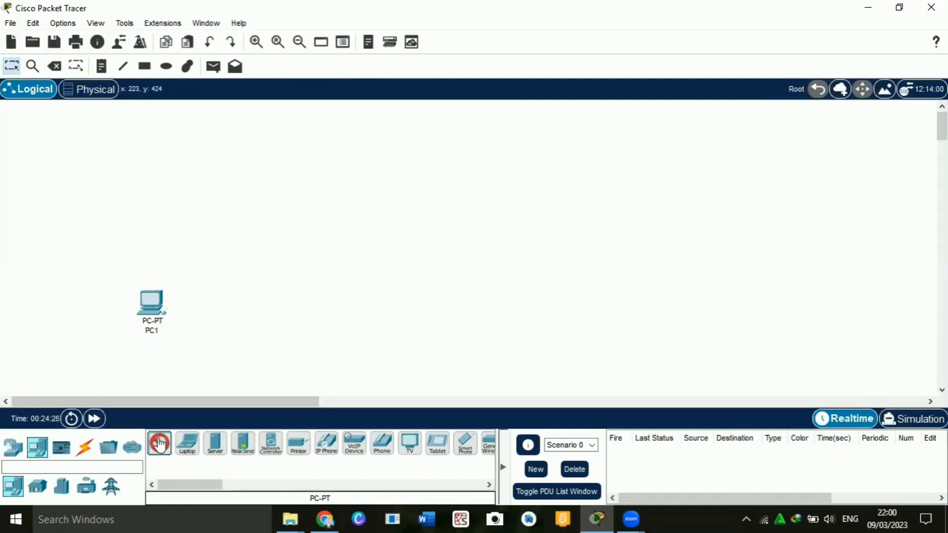
{"action": "left_click", "coordinate": [241, 303]}
{"action": "left_click", "coordinate": [159, 444]}
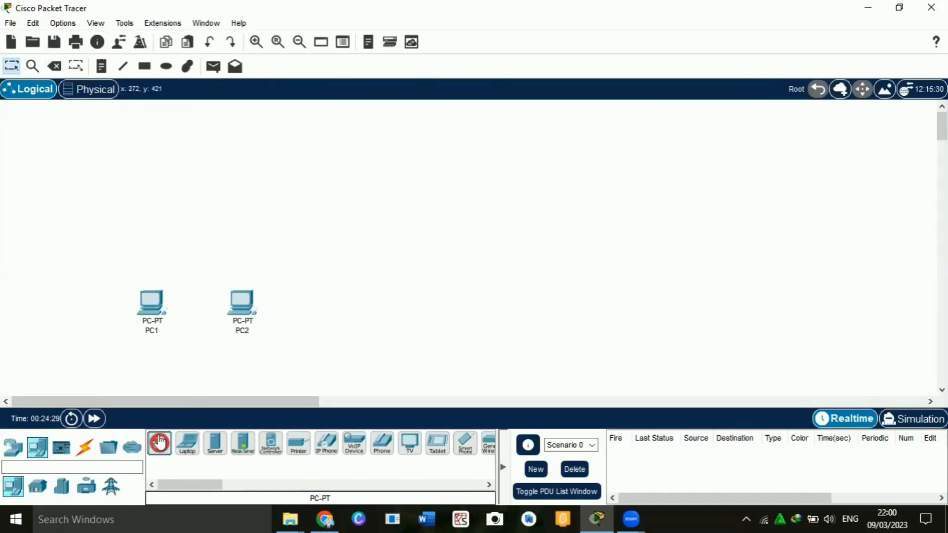
{"action": "left_click", "coordinate": [337, 302]}
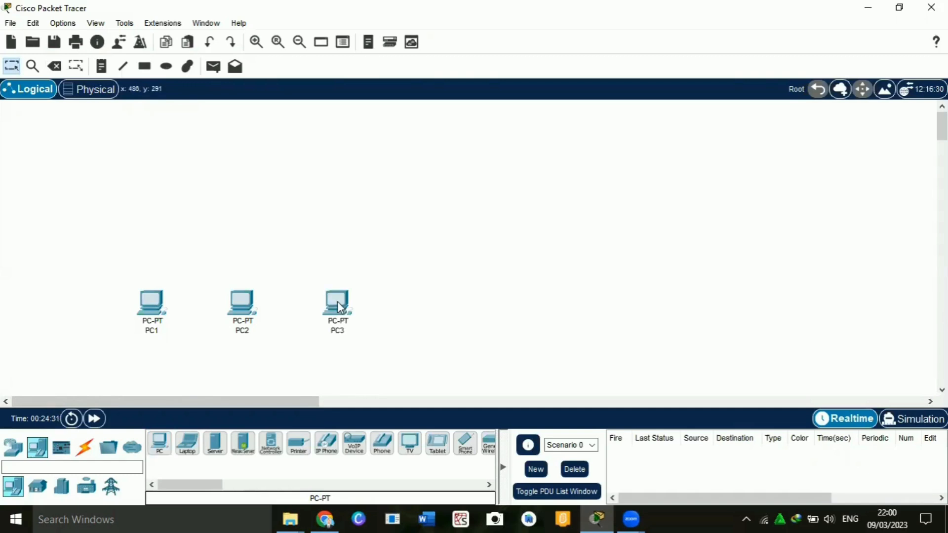
Step: Add a Switch-PT network switch above the middle PC
{"action": "left_click", "coordinate": [13, 448]}
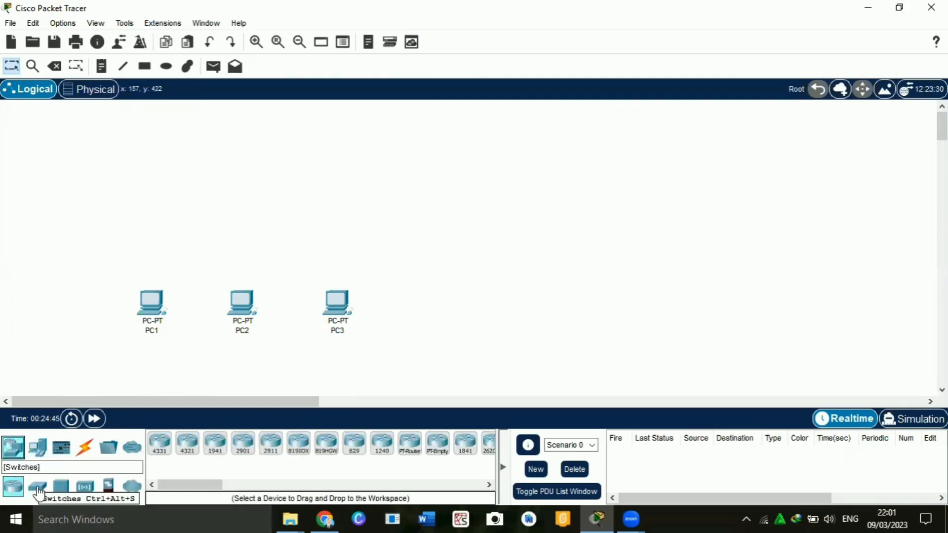
{"action": "left_click", "coordinate": [38, 488]}
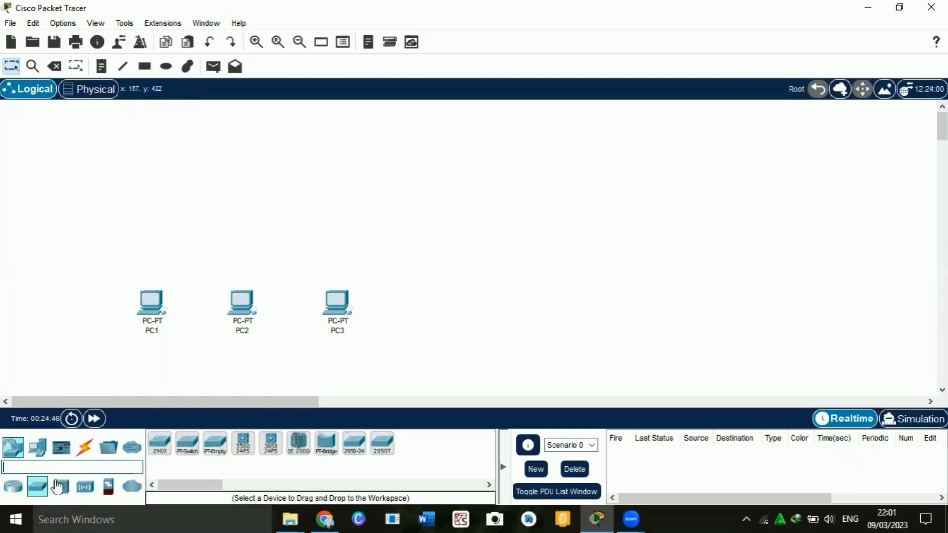
{"action": "left_click", "coordinate": [188, 444]}
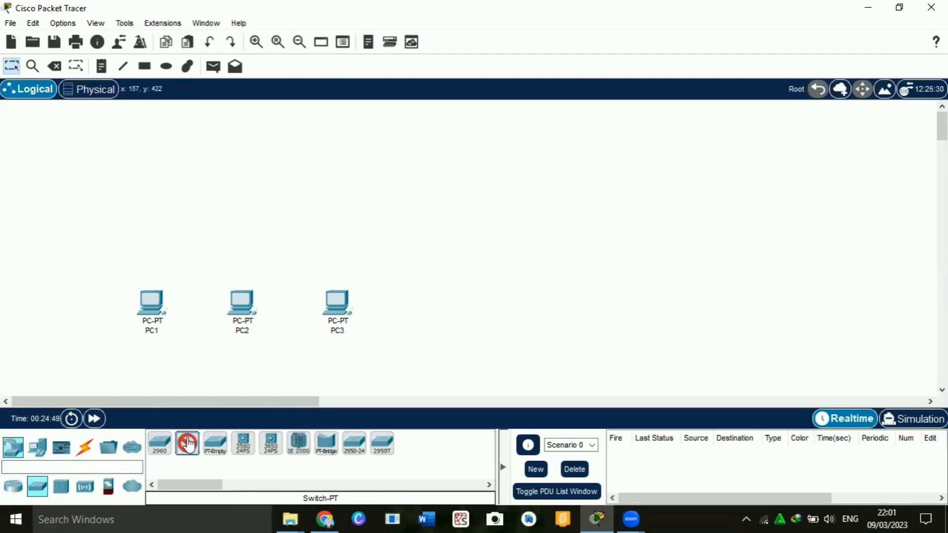
{"action": "left_click", "coordinate": [249, 146]}
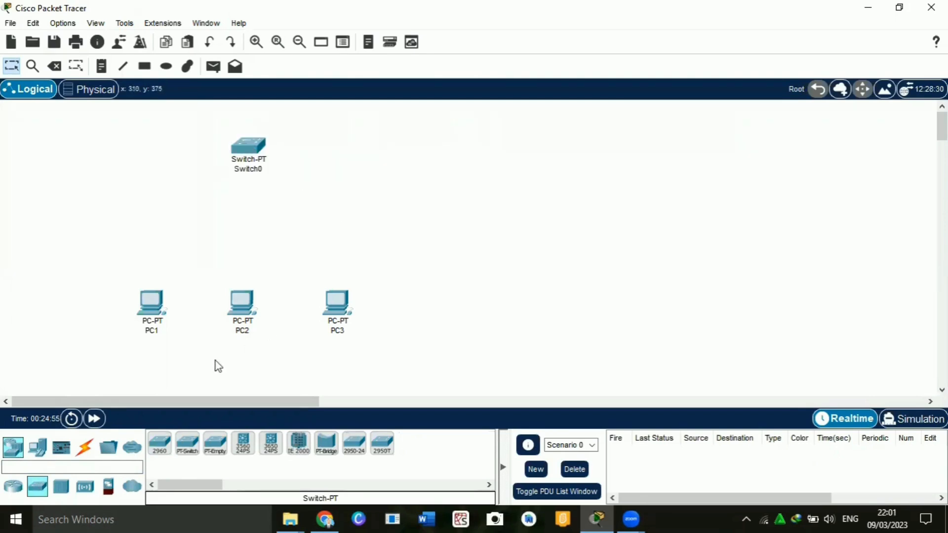
Step: Connect PC1, PC2 and PC3 to the switch using automatically chosen connection types
{"action": "left_click", "coordinate": [85, 447]}
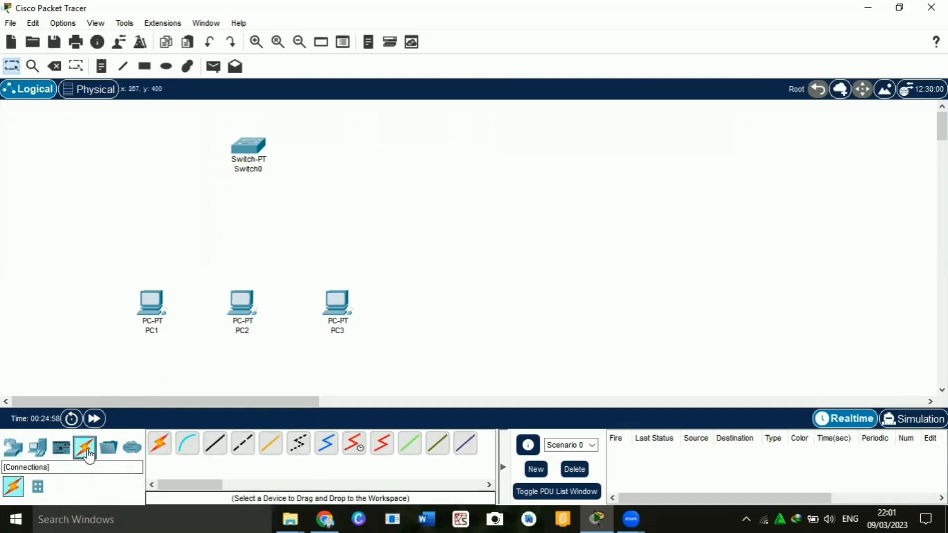
{"action": "left_click", "coordinate": [160, 443]}
{"action": "left_click", "coordinate": [152, 302]}
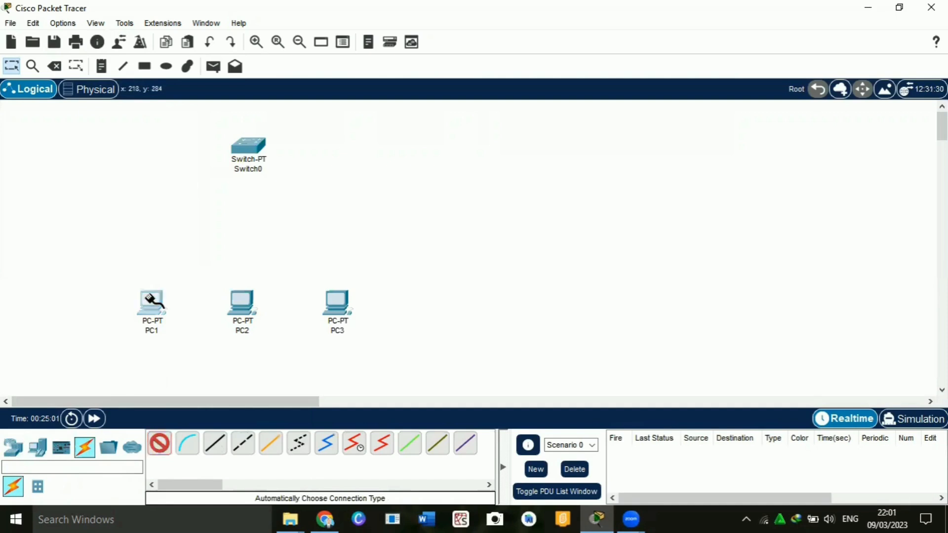
{"action": "left_click", "coordinate": [248, 146]}
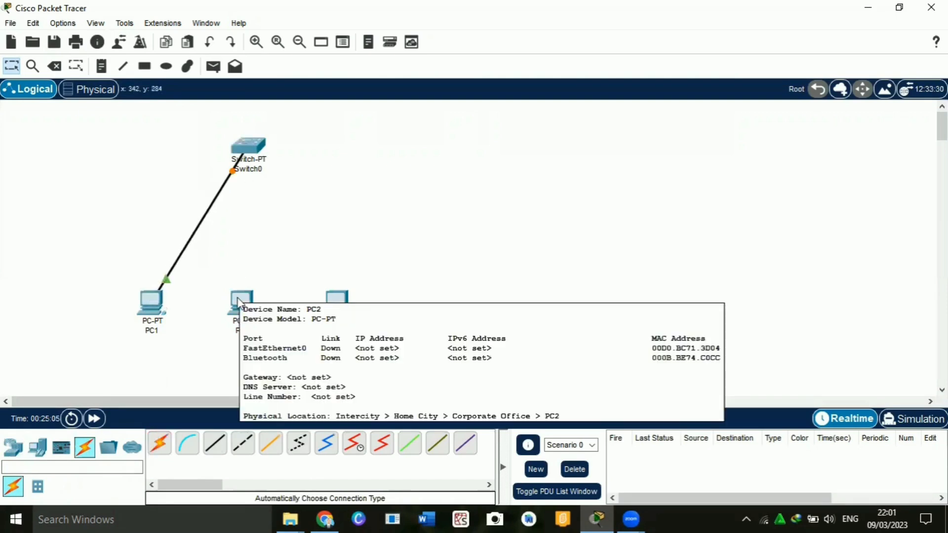
{"action": "left_click", "coordinate": [159, 445]}
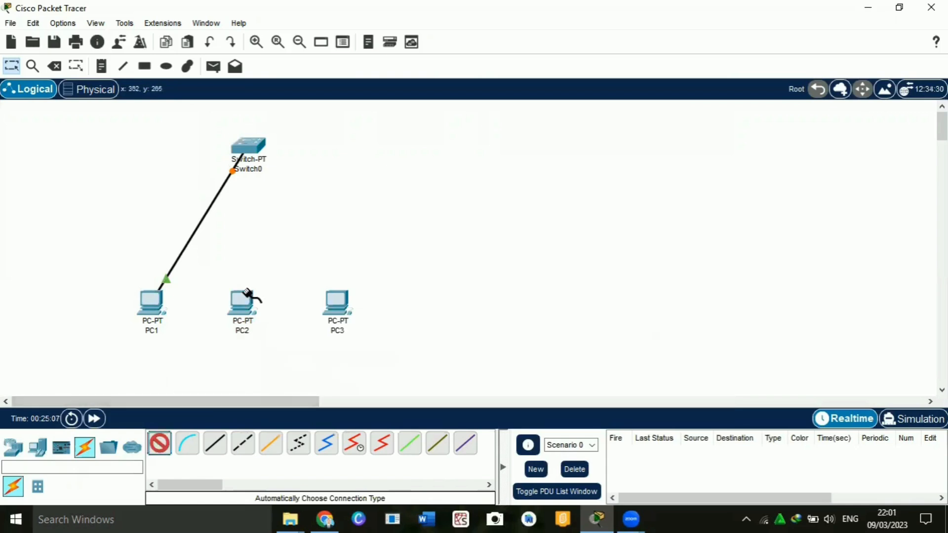
{"action": "left_click", "coordinate": [242, 297]}
{"action": "left_click", "coordinate": [249, 150]}
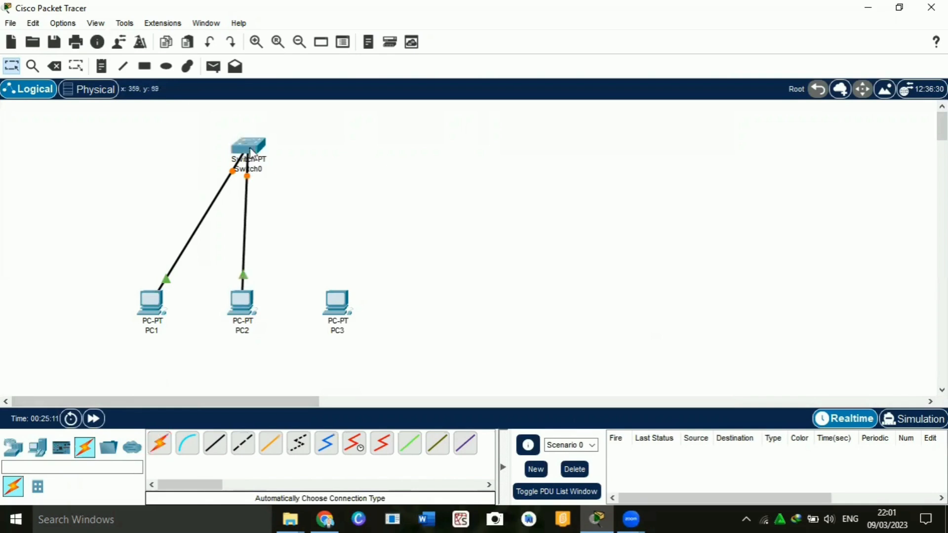
{"action": "left_click", "coordinate": [158, 444]}
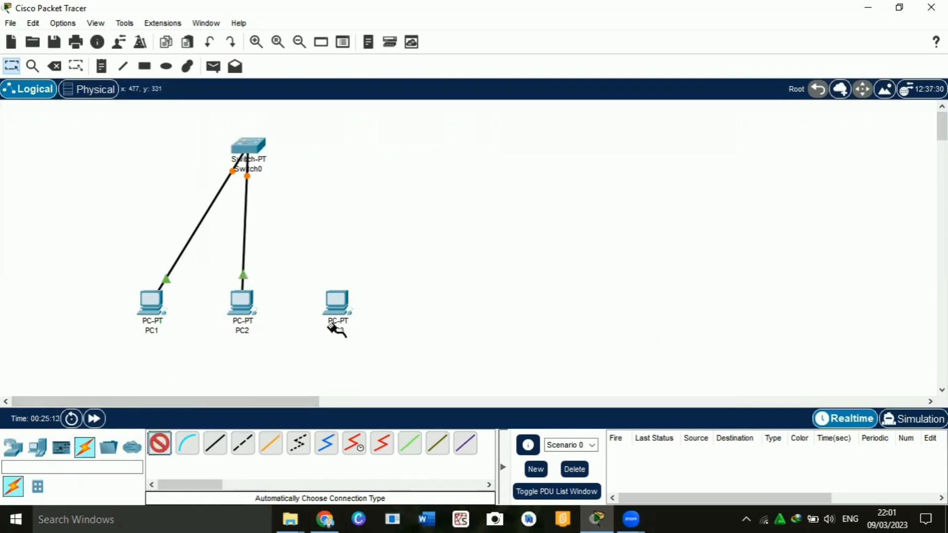
{"action": "left_click", "coordinate": [336, 302]}
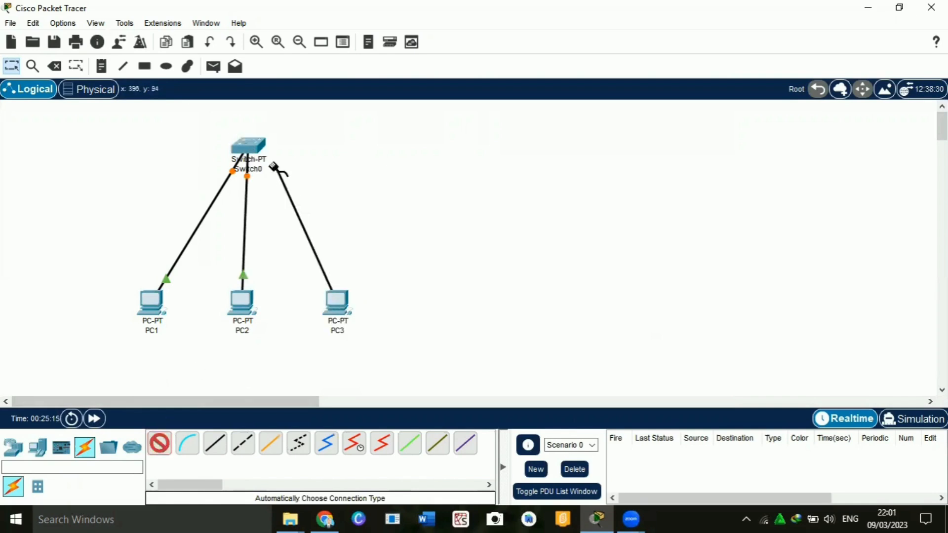
{"action": "left_click", "coordinate": [249, 148]}
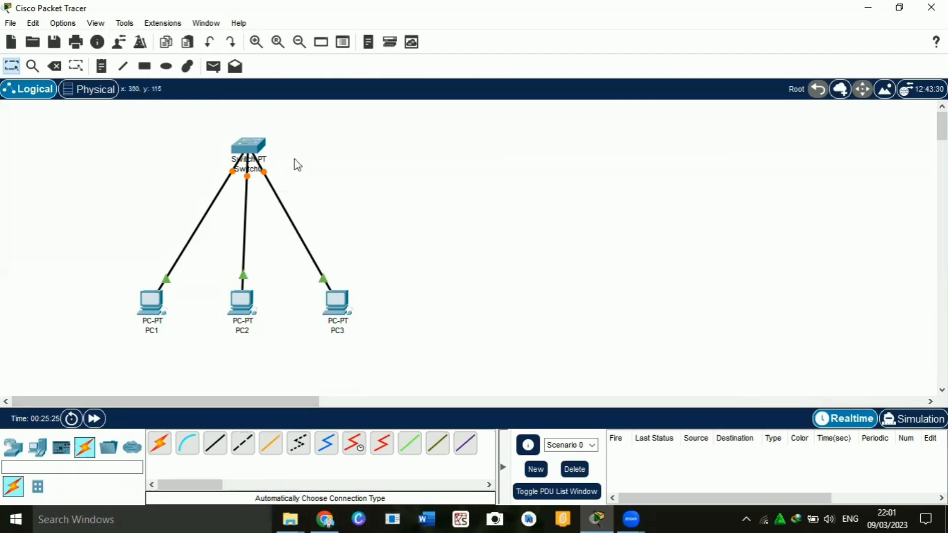
Step: Switch to Chrome and review the listed experiment steps on the ARP tutorial page
{"action": "mouse_move", "coordinate": [248, 156]}
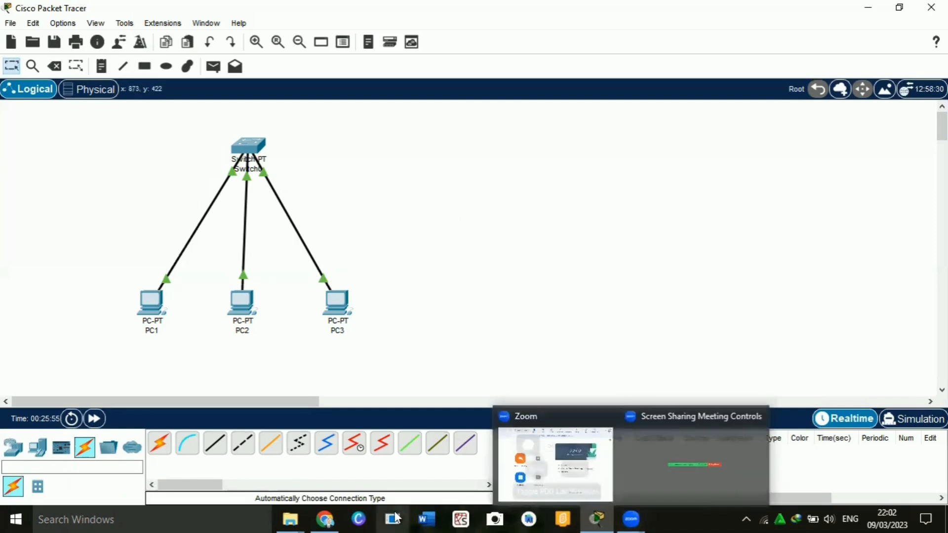
{"action": "mouse_move", "coordinate": [325, 518]}
{"action": "left_click", "coordinate": [319, 467]}
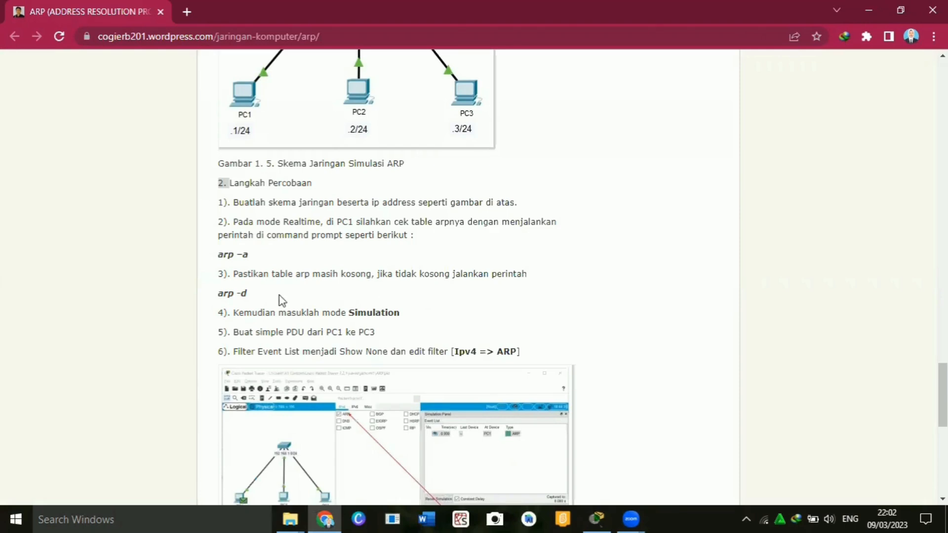
Step: Switch to Cisco Packet Tracer and check PC1's ARP table by running arp -a in its Command Prompt
{"action": "mouse_move", "coordinate": [603, 517]}
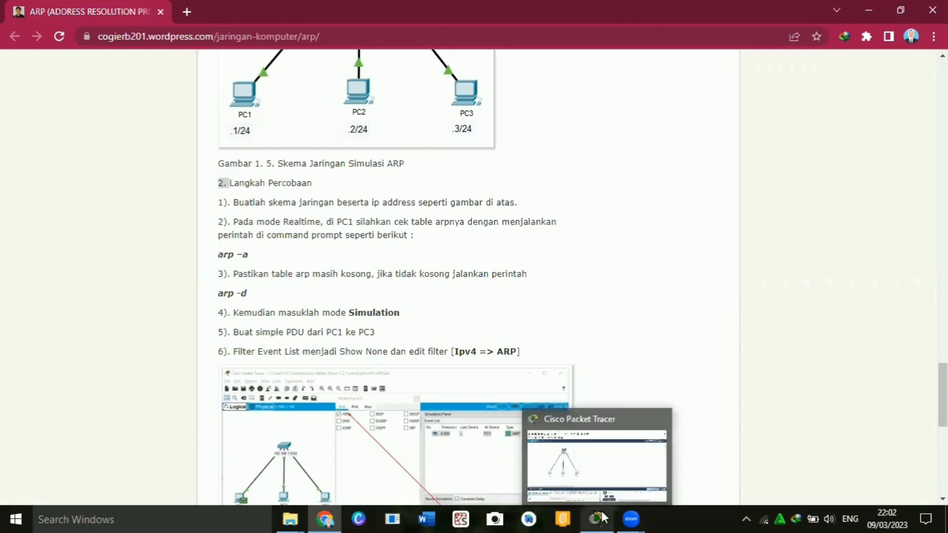
{"action": "left_click", "coordinate": [599, 474]}
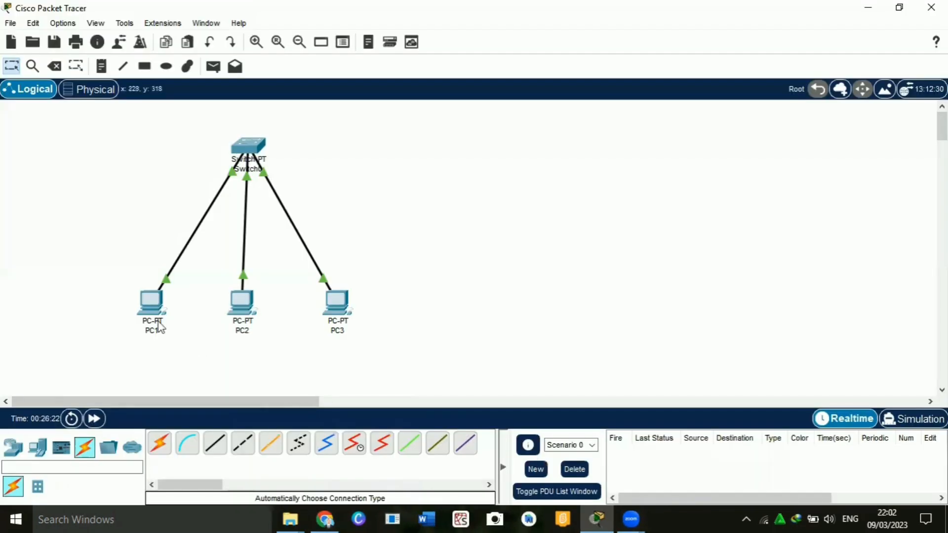
{"action": "left_click", "coordinate": [148, 312]}
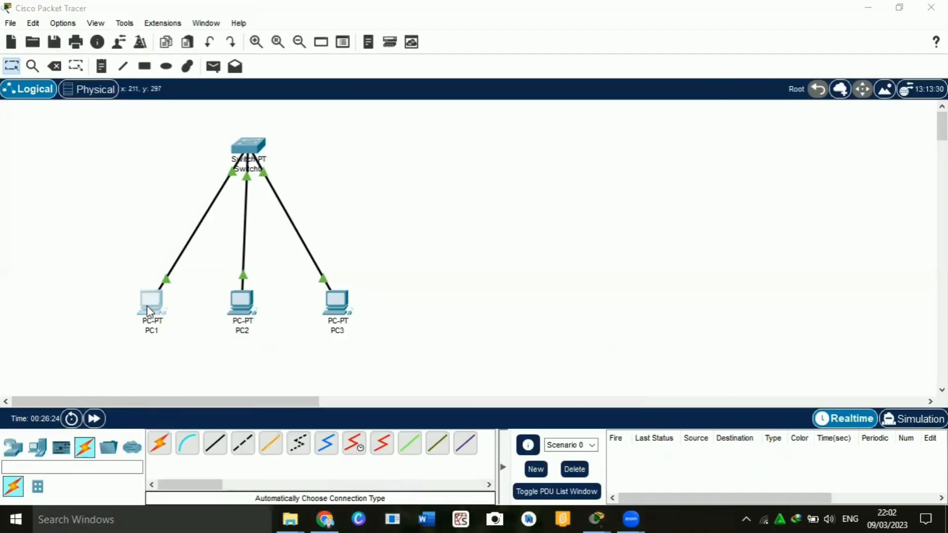
{"action": "left_click", "coordinate": [329, 44]}
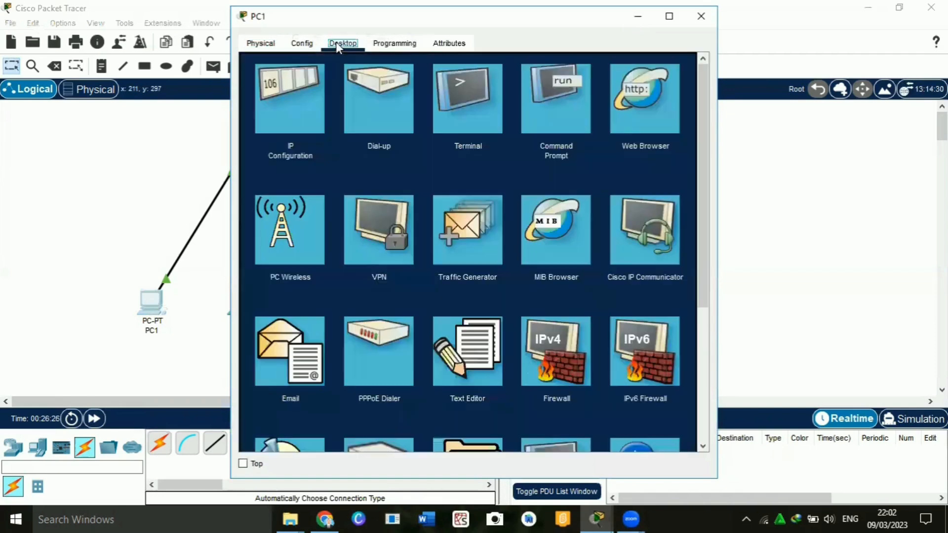
{"action": "left_click", "coordinate": [552, 127]}
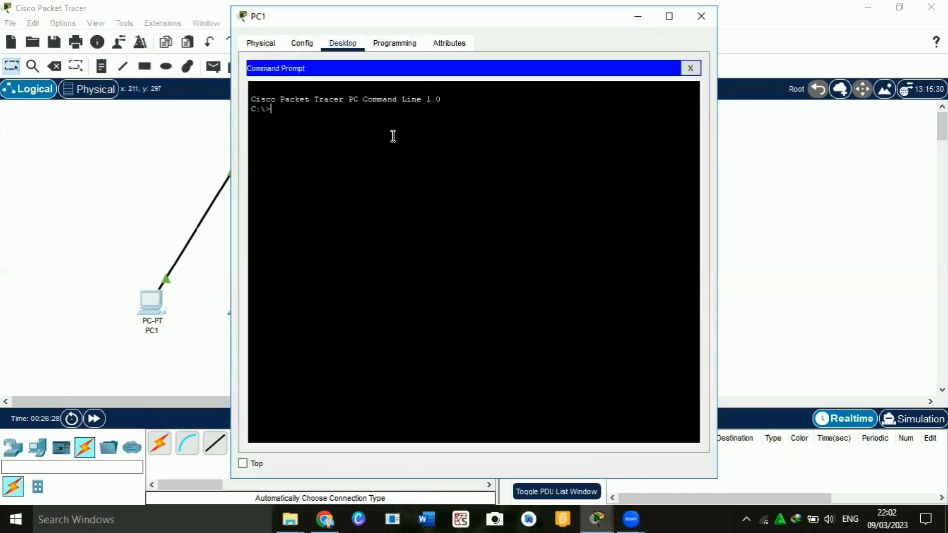
{"action": "type", "text": "ae"}
{"action": "type", "text": "rp -a"}
{"action": "key", "text": "Return"}
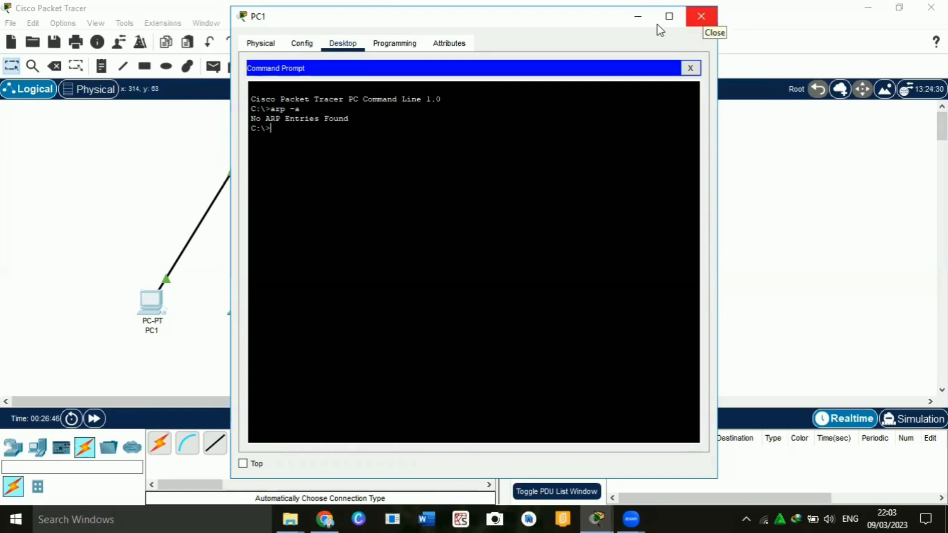
{"action": "left_click", "coordinate": [701, 16]}
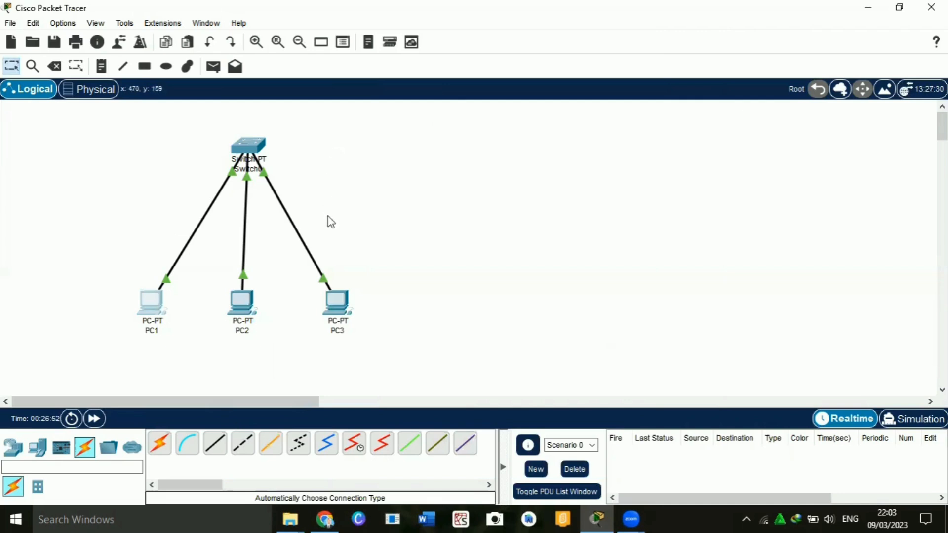
Step: Assign PC1 the static IPv4 address 192.168.1.1 with subnet mask 255.255.255.0
{"action": "left_click", "coordinate": [158, 310]}
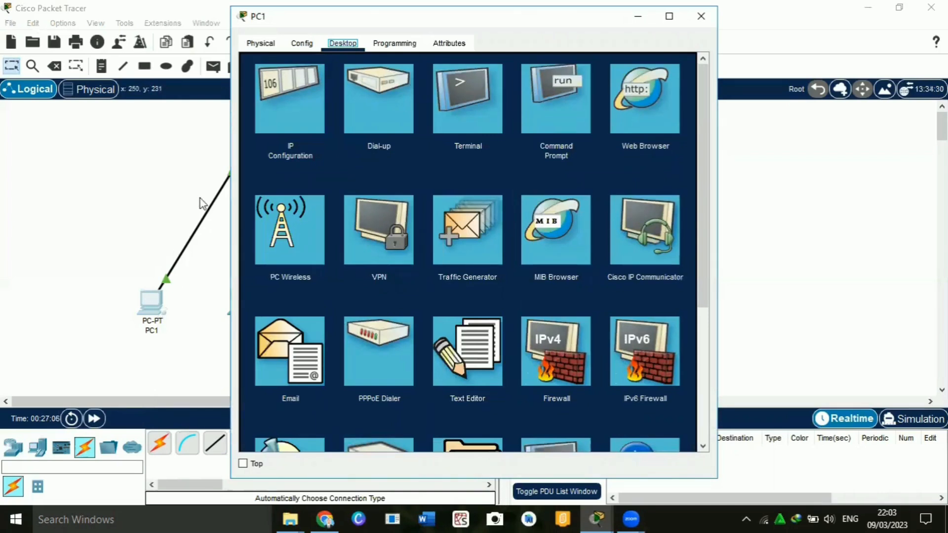
{"action": "left_click", "coordinate": [289, 103]}
{"action": "left_click", "coordinate": [431, 141]}
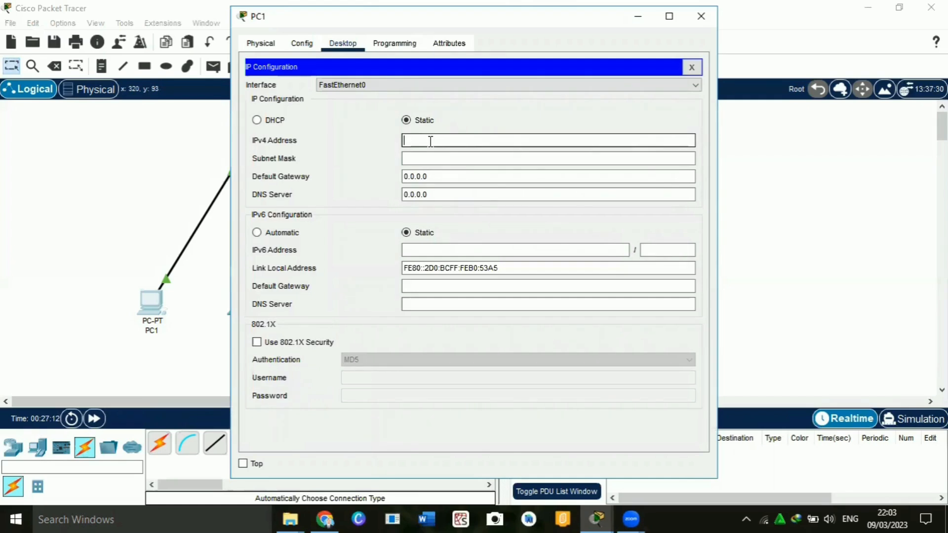
{"action": "type", "text": "192.168.1.1"}
{"action": "left_click", "coordinate": [429, 159]}
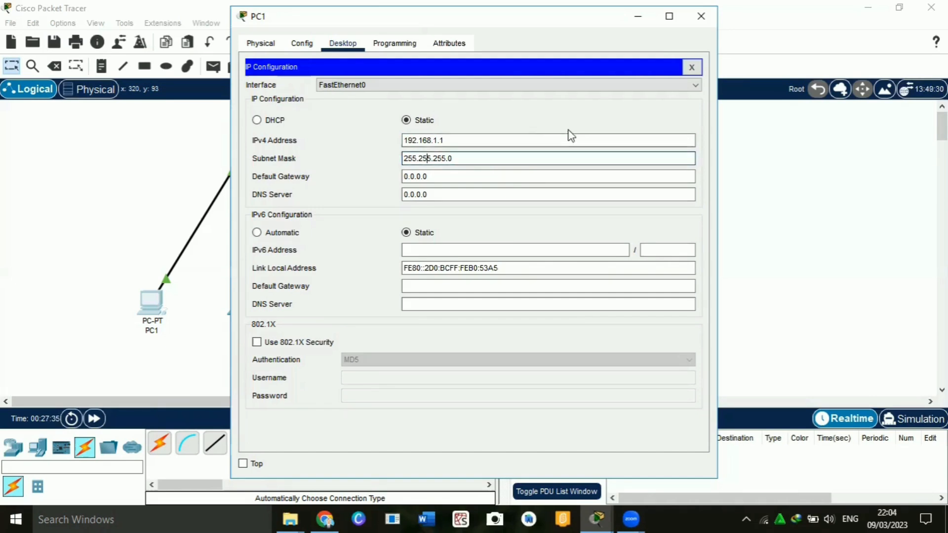
{"action": "left_click", "coordinate": [695, 22]}
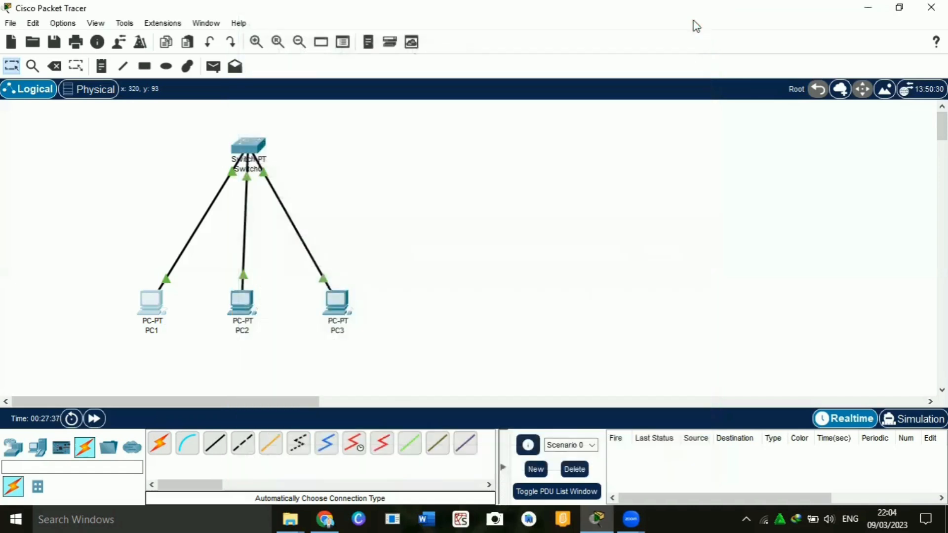
Step: Assign PC2 the static IPv4 address 192.168.1.2 with subnet mask 255.255.255.0
{"action": "left_click", "coordinate": [239, 304]}
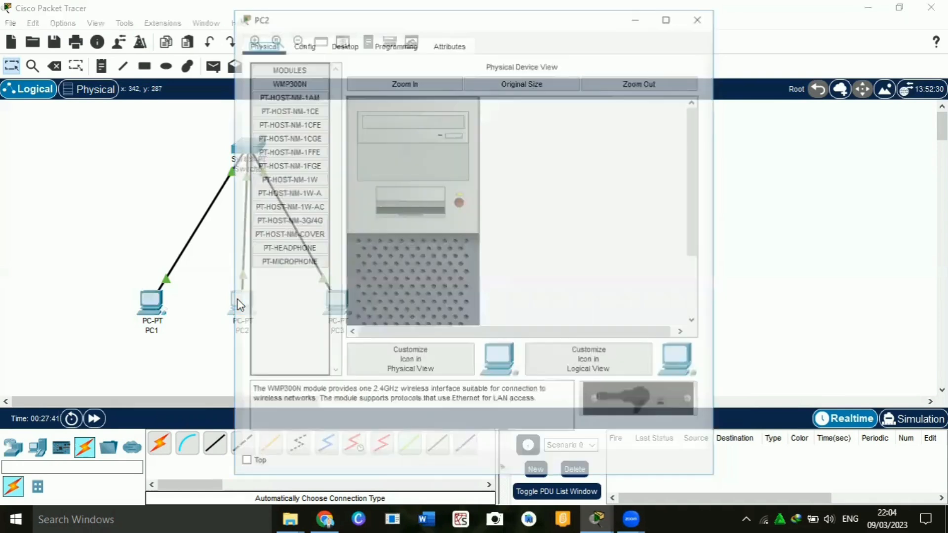
{"action": "left_click", "coordinate": [342, 43]}
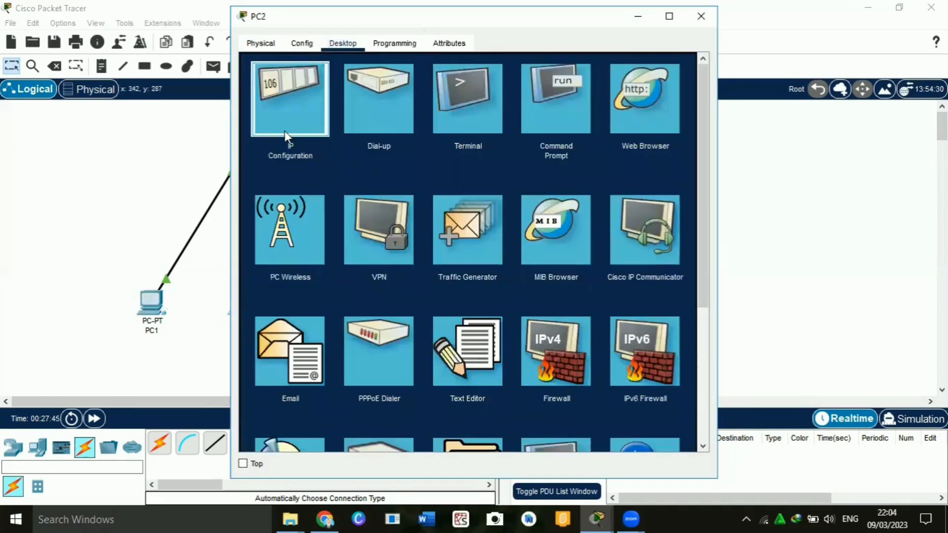
{"action": "left_click", "coordinate": [284, 132]}
{"action": "left_click", "coordinate": [435, 139]}
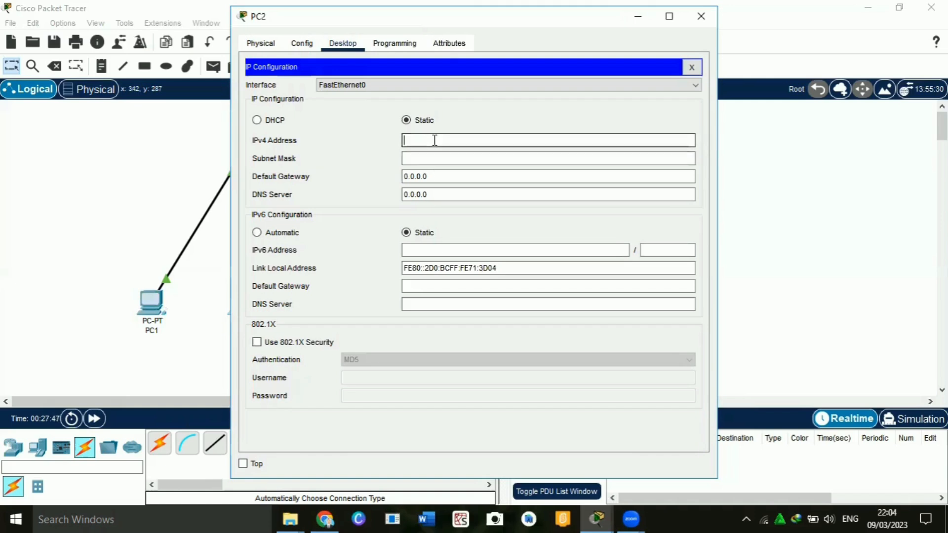
{"action": "type", "text": "192.168.1.2"}
{"action": "left_click", "coordinate": [435, 158]}
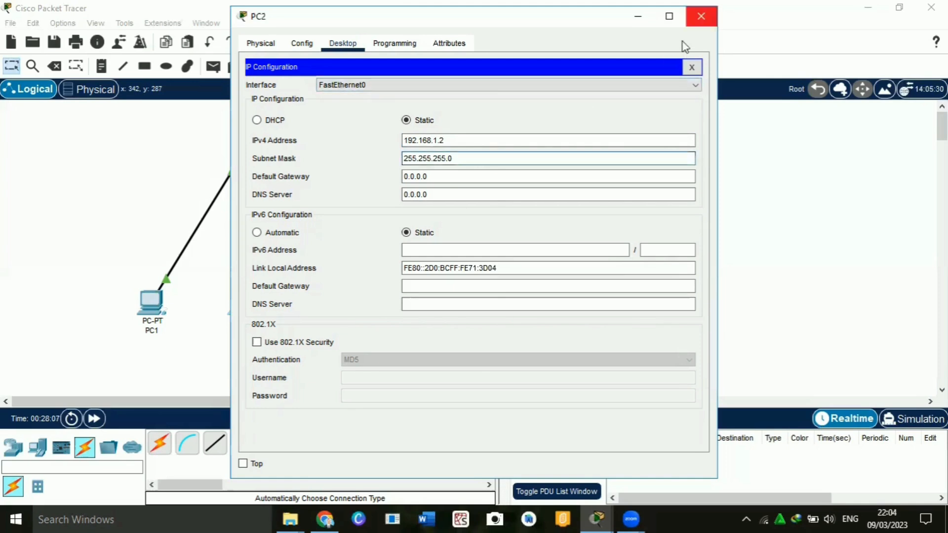
{"action": "left_click", "coordinate": [701, 16]}
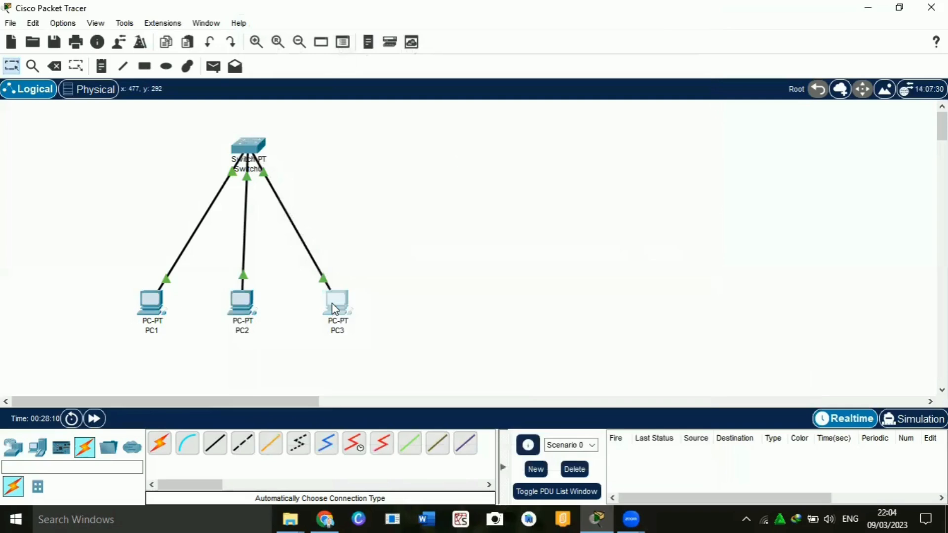
Step: Assign PC3 the static IPv4 address 192.168.1.3 with subnet mask 255.255.255.0
{"action": "left_click", "coordinate": [332, 303]}
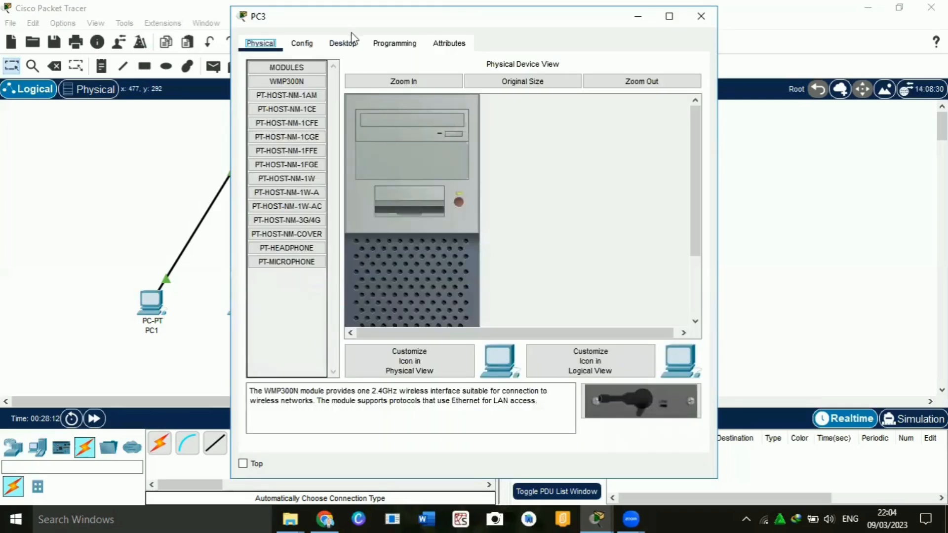
{"action": "left_click", "coordinate": [347, 46]}
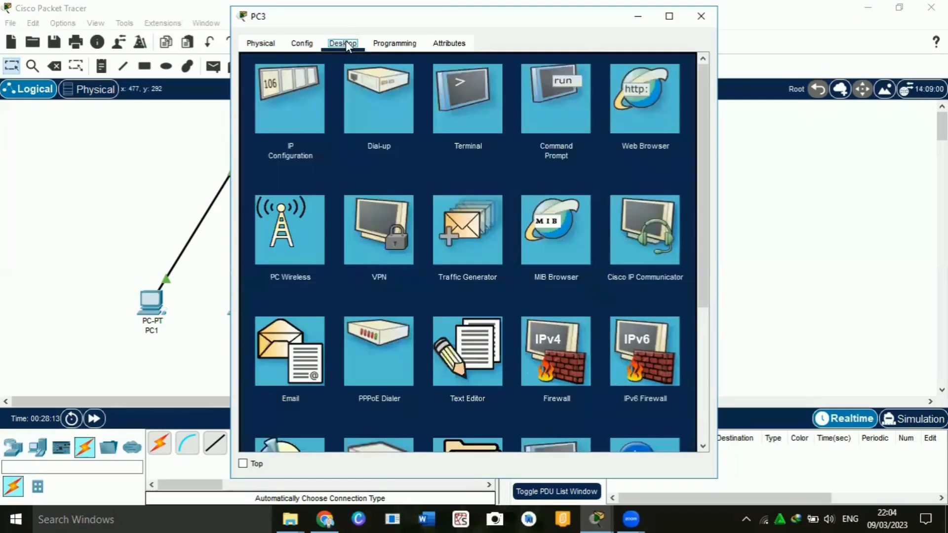
{"action": "left_click", "coordinate": [283, 116]}
{"action": "left_click", "coordinate": [420, 140]}
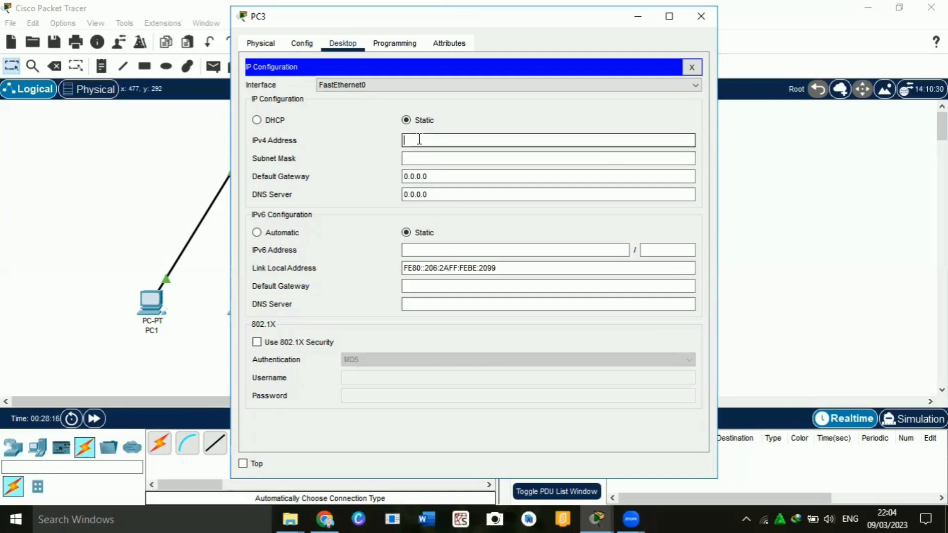
{"action": "type", "text": "1"}
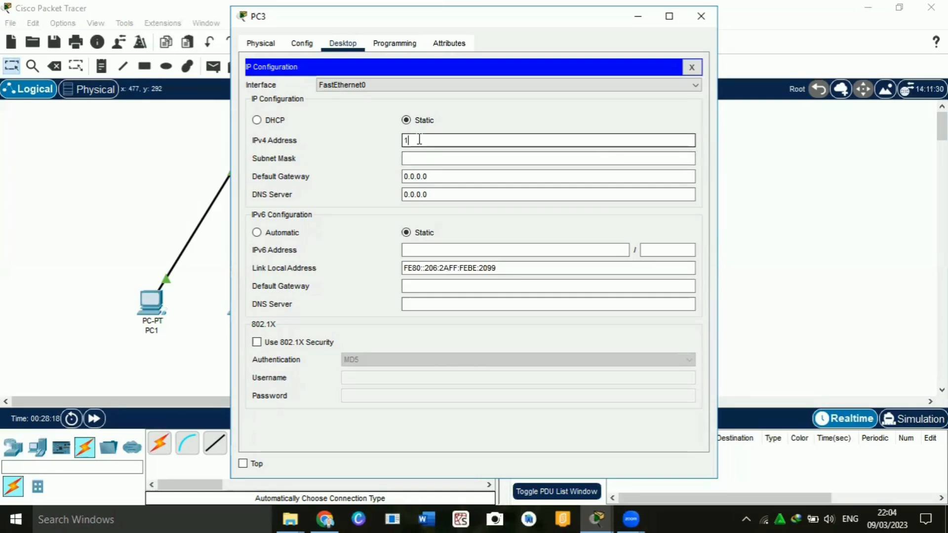
{"action": "type", "text": "92"}
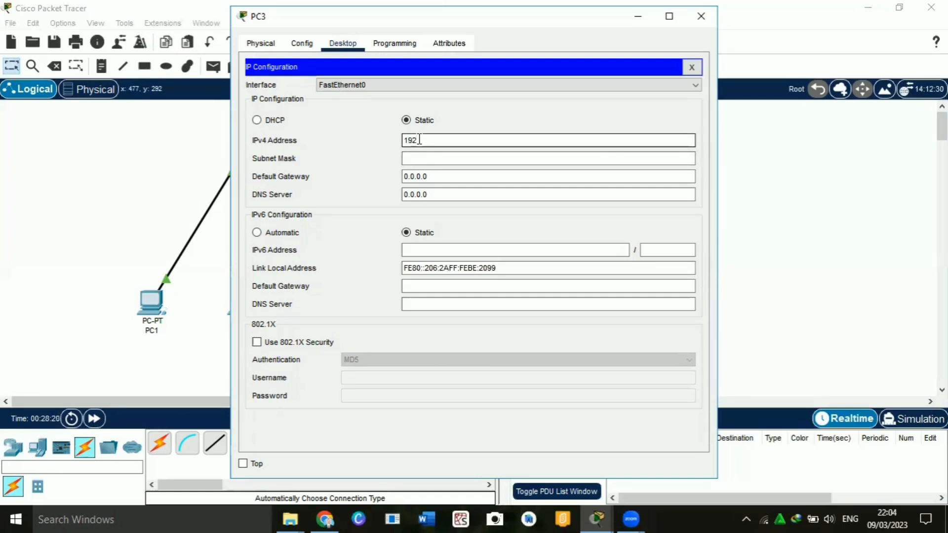
{"action": "type", "text": ".168.1.3"}
{"action": "left_click", "coordinate": [436, 158]}
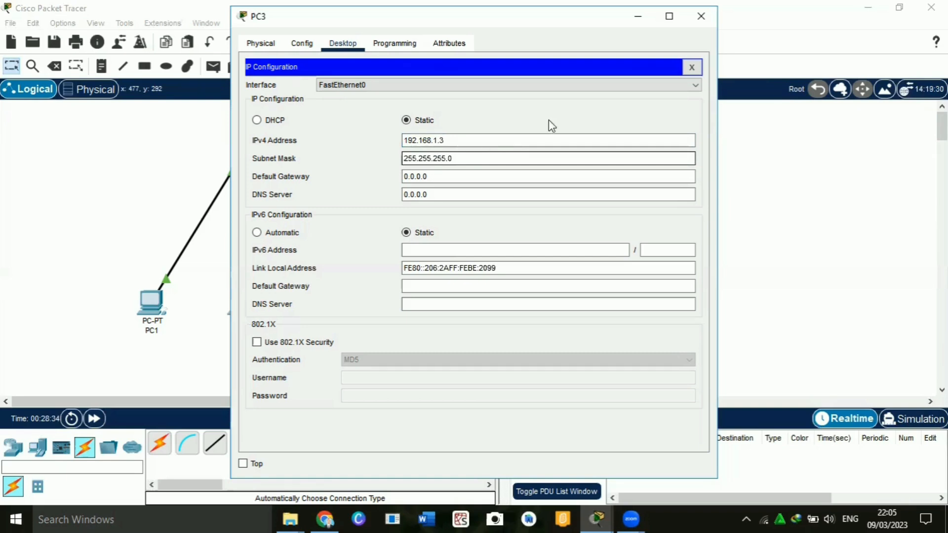
{"action": "left_click", "coordinate": [702, 17]}
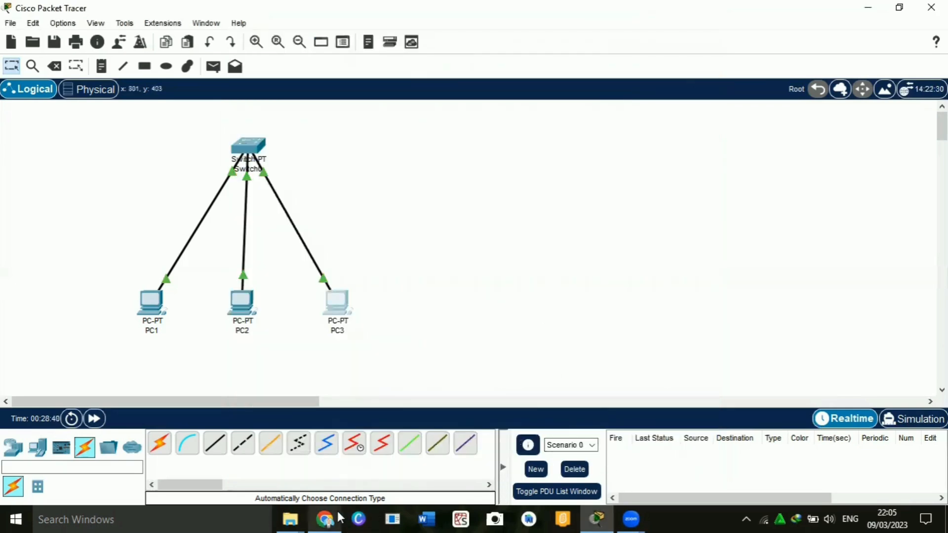
Step: Consult the simulation and event filter instructions on the ARP tutorial page in Chrome and return to Cisco Packet Tracer
{"action": "left_click", "coordinate": [322, 460]}
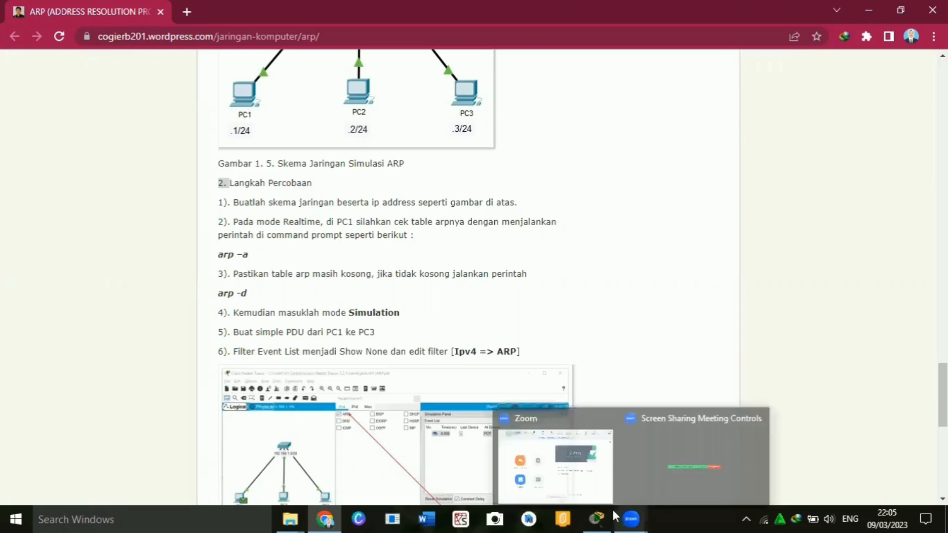
{"action": "mouse_move", "coordinate": [625, 517]}
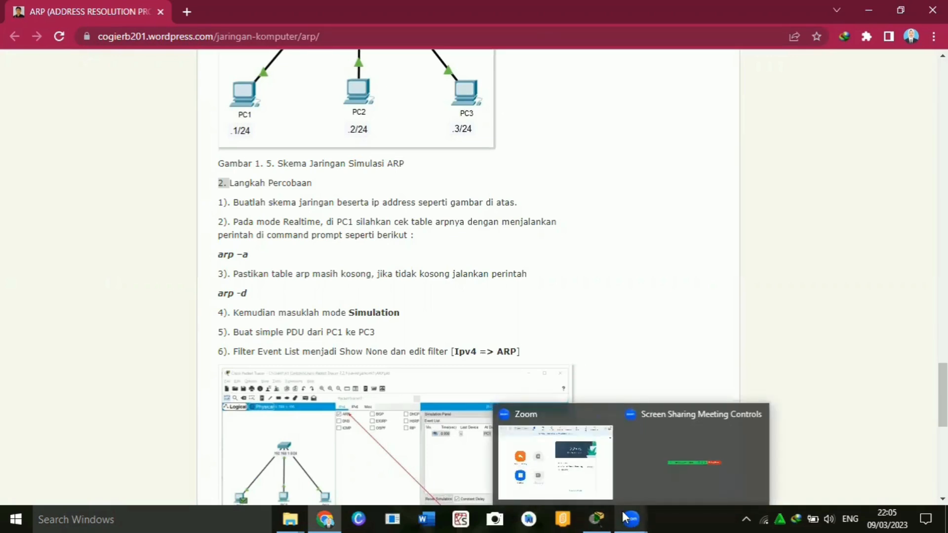
{"action": "mouse_move", "coordinate": [596, 518]}
{"action": "left_click", "coordinate": [602, 460]}
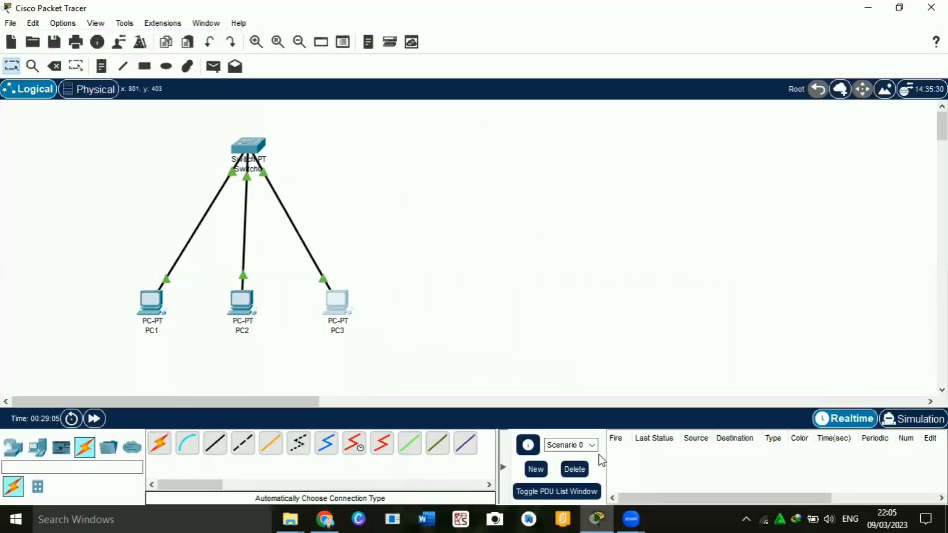
Step: Enter Simulation mode and filter the event list to show only ARP events
{"action": "left_click", "coordinate": [923, 421]}
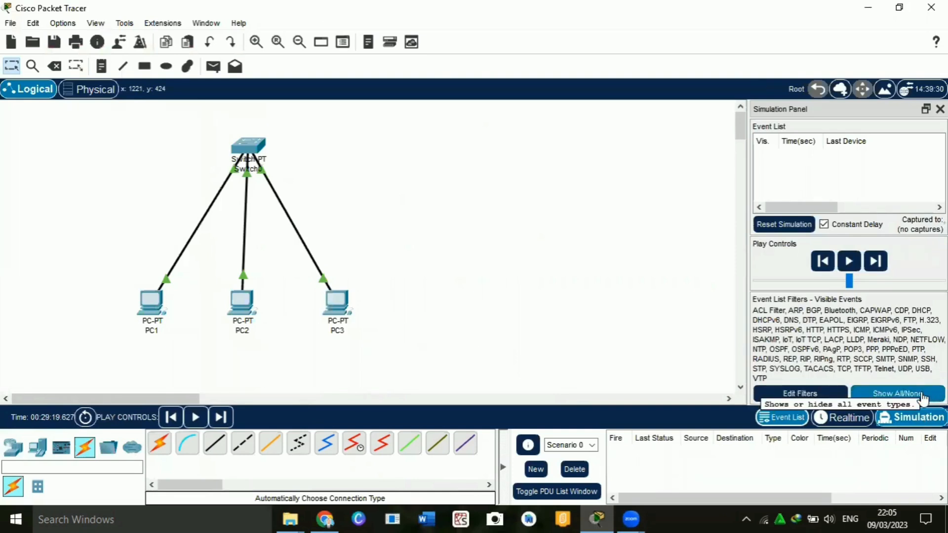
{"action": "left_click", "coordinate": [914, 392]}
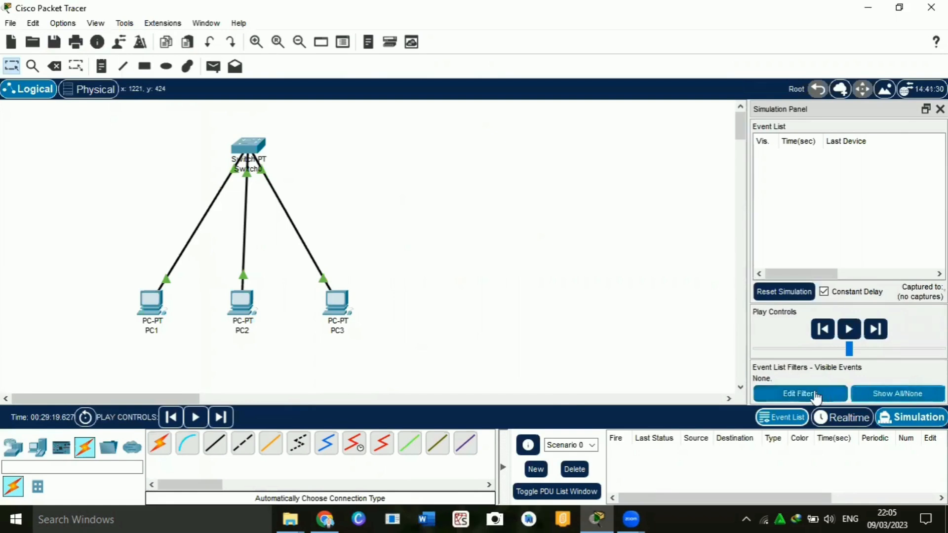
{"action": "left_click", "coordinate": [800, 393]}
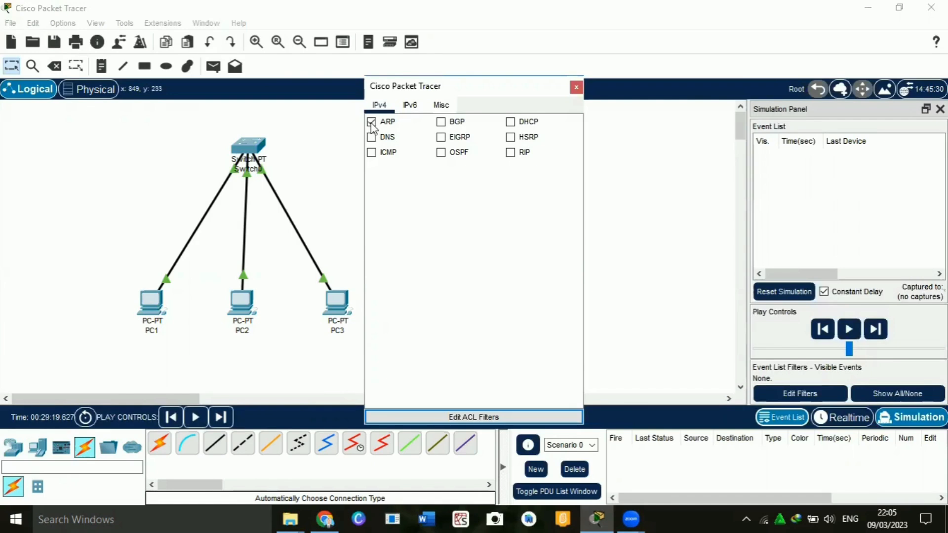
{"action": "left_click", "coordinate": [575, 89]}
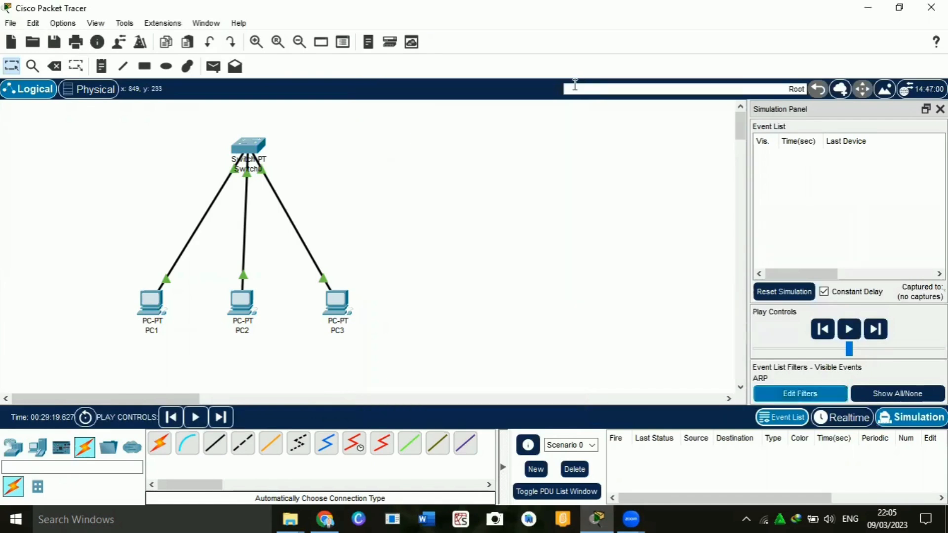
Step: Add a simple PDU with PC1 as the source and PC3 as the destination
{"action": "left_click", "coordinate": [213, 68]}
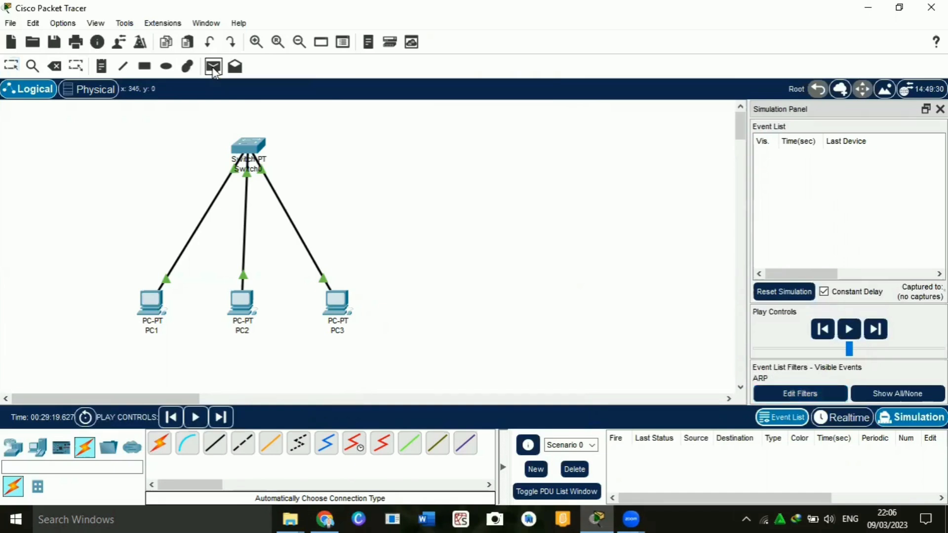
{"action": "left_click", "coordinate": [144, 297]}
{"action": "left_click", "coordinate": [331, 299]}
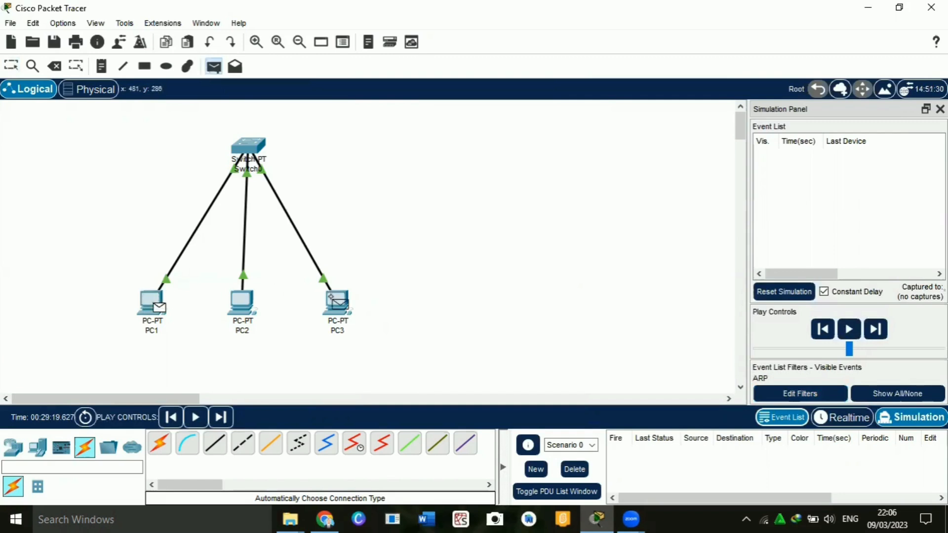
{"action": "left_click", "coordinate": [334, 299]}
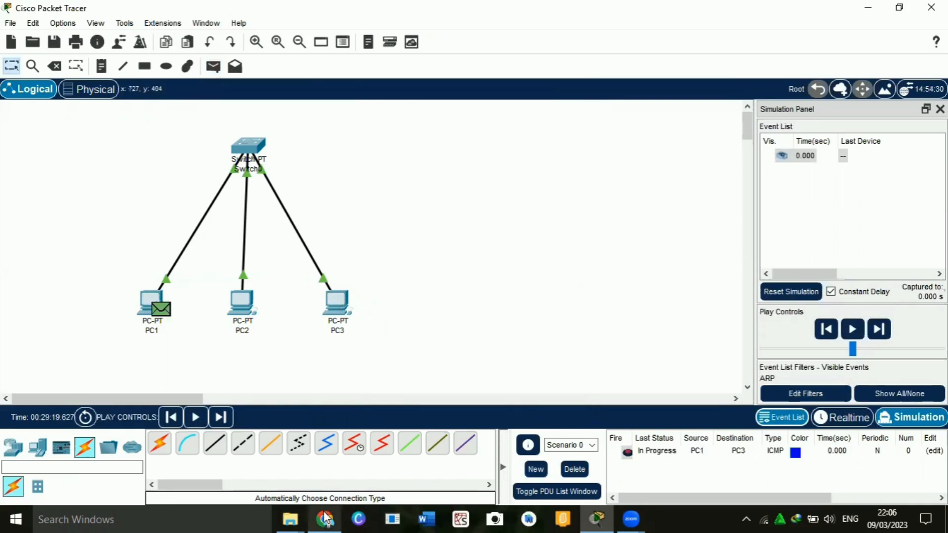
Step: Switch to Chrome and review experiment steps 7 and 8 on the ARP tutorial page
{"action": "mouse_move", "coordinate": [325, 519]}
{"action": "left_click", "coordinate": [331, 464]}
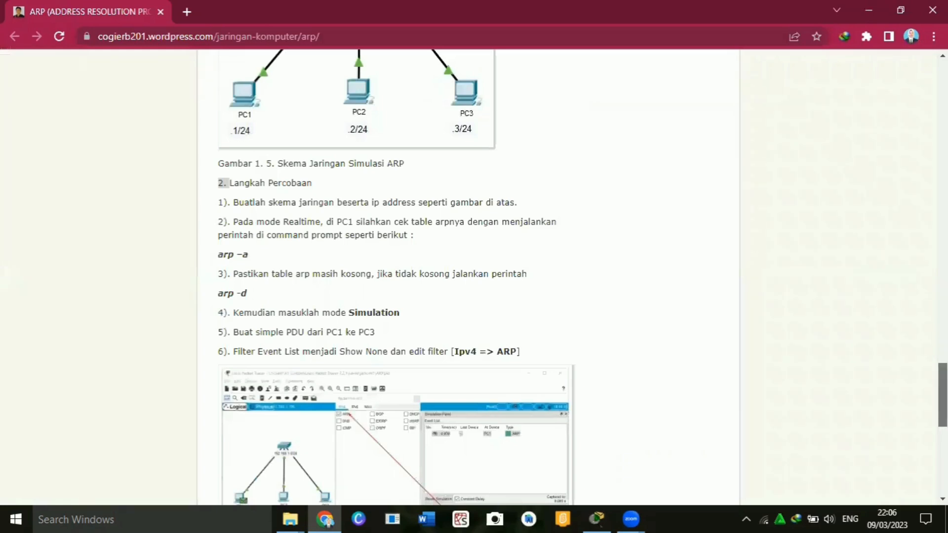
{"action": "scroll", "coordinate": [395, 276], "scroll_direction": "down", "scroll_amount": 3}
{"action": "scroll", "coordinate": [543, 276], "scroll_direction": "down", "scroll_amount": 4}
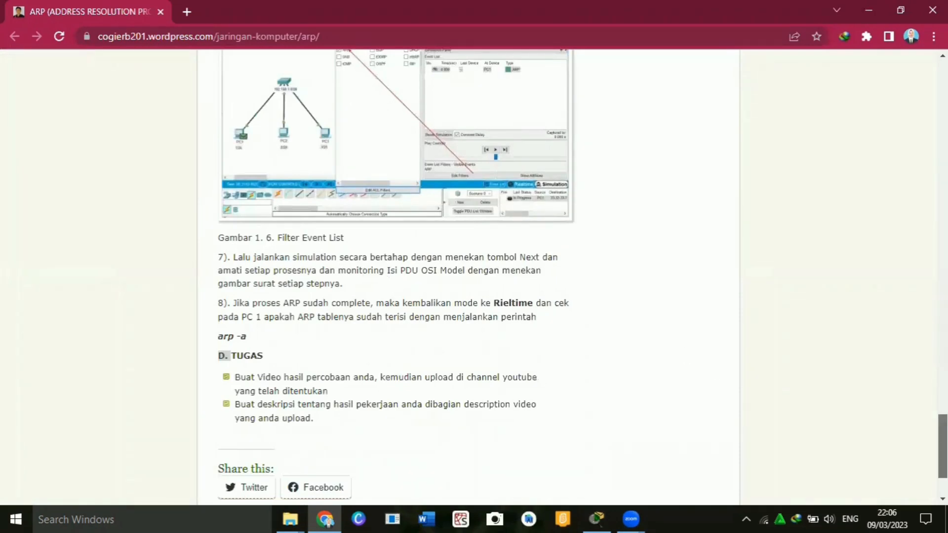
Step: Return to Cisco Packet Tracer and advance the simulation two steps, carrying the ARP request from PC1 through Switch0 to PC2 and PC3
{"action": "scroll", "coordinate": [942, 445], "scroll_direction": "up", "scroll_amount": 1}
{"action": "scroll", "coordinate": [631, 314], "scroll_direction": "up", "scroll_amount": 1}
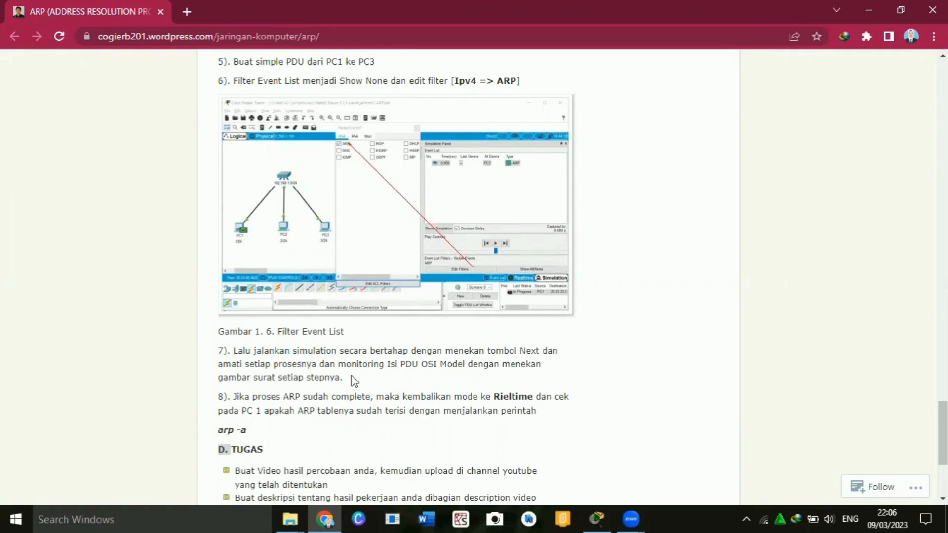
{"action": "mouse_move", "coordinate": [591, 517]}
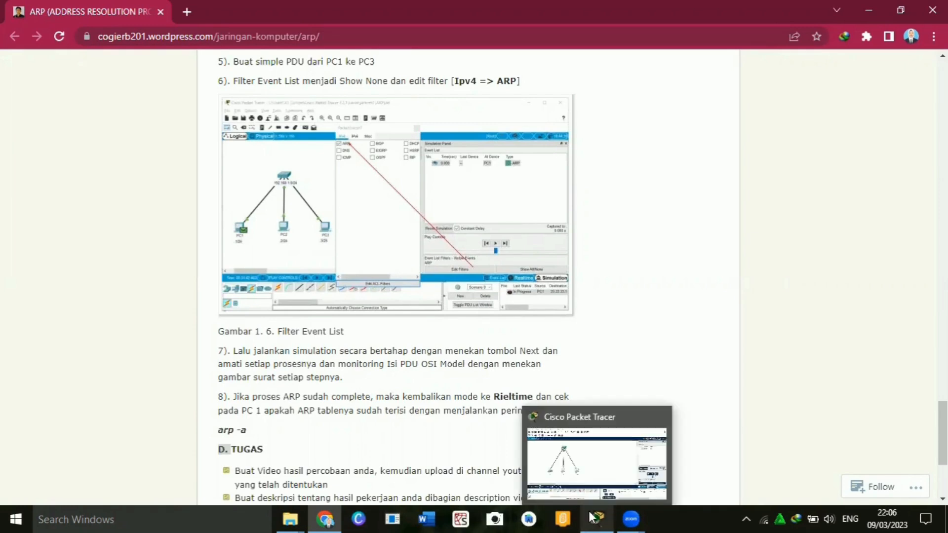
{"action": "left_click", "coordinate": [611, 465]}
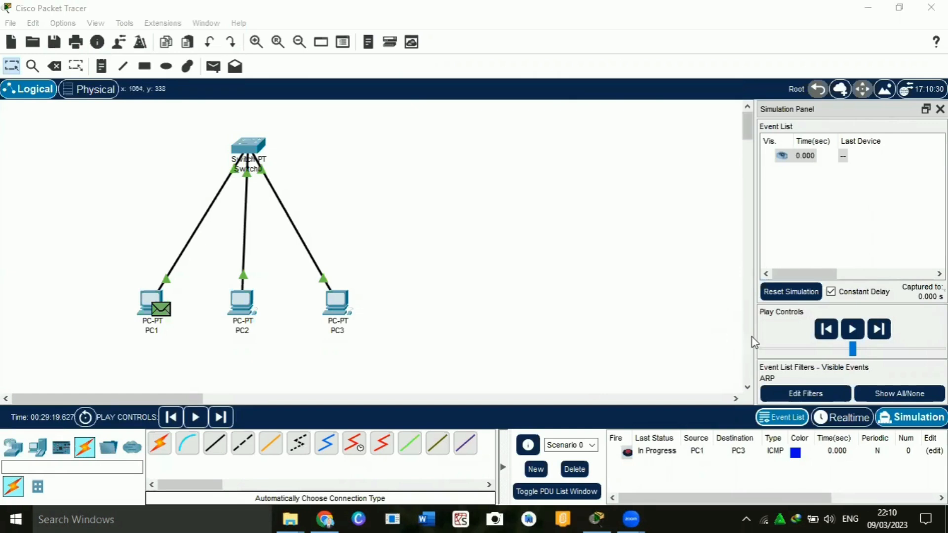
{"action": "left_click", "coordinate": [883, 334]}
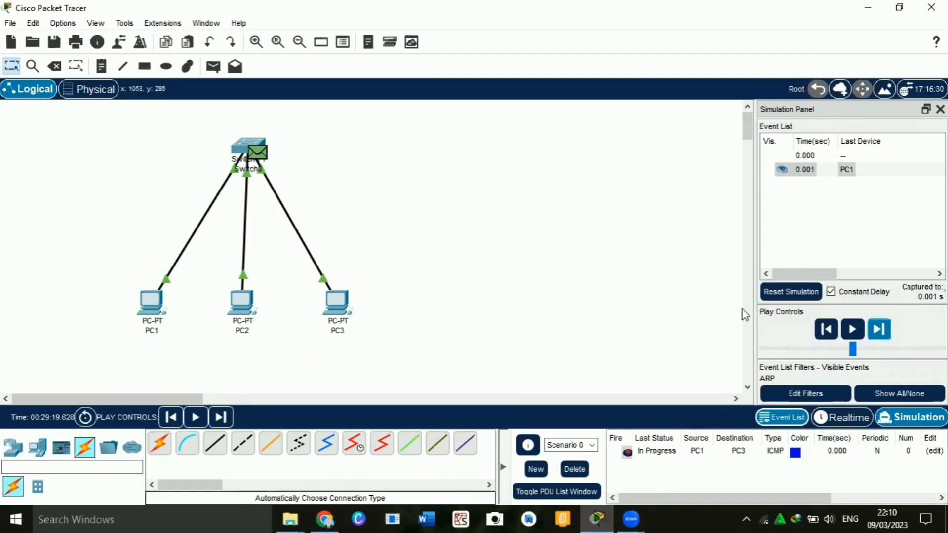
{"action": "left_click", "coordinate": [882, 331]}
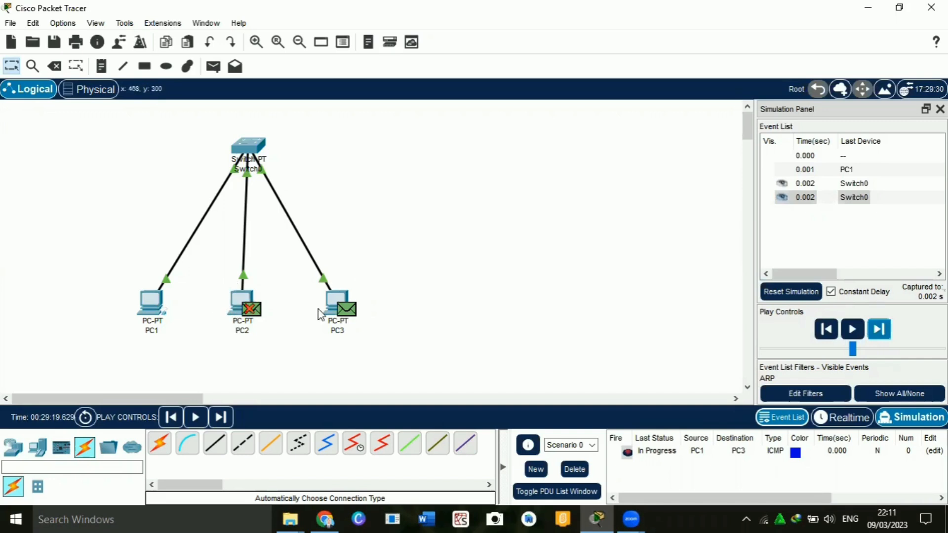
Step: Inspect the OSI model PDU information of the ARP request at PC2, then at PC3, closing each window
{"action": "left_click", "coordinate": [246, 312]}
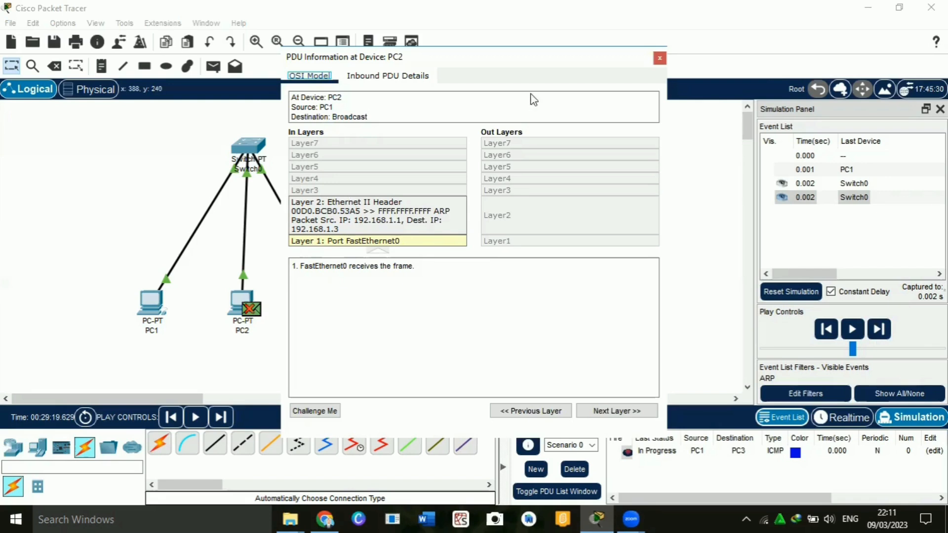
{"action": "left_click", "coordinate": [659, 58]}
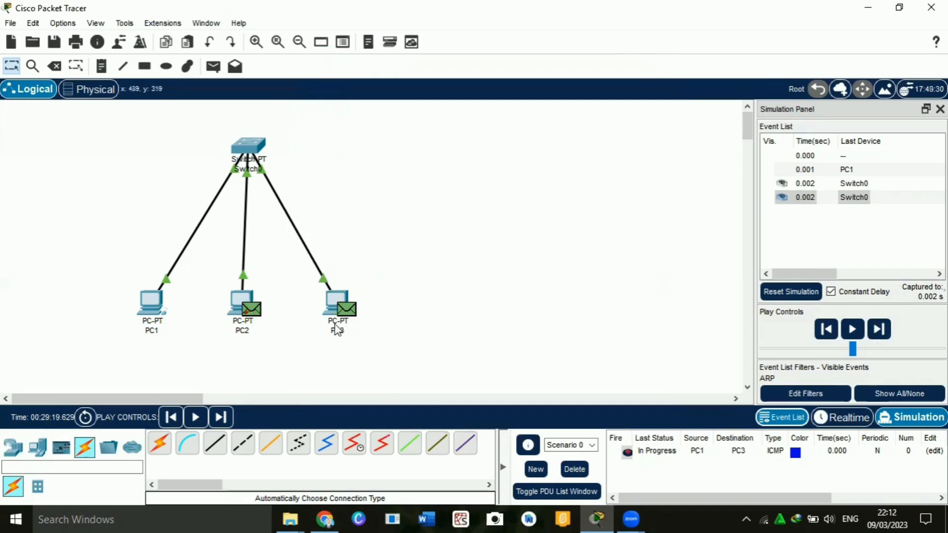
{"action": "left_click", "coordinate": [345, 310]}
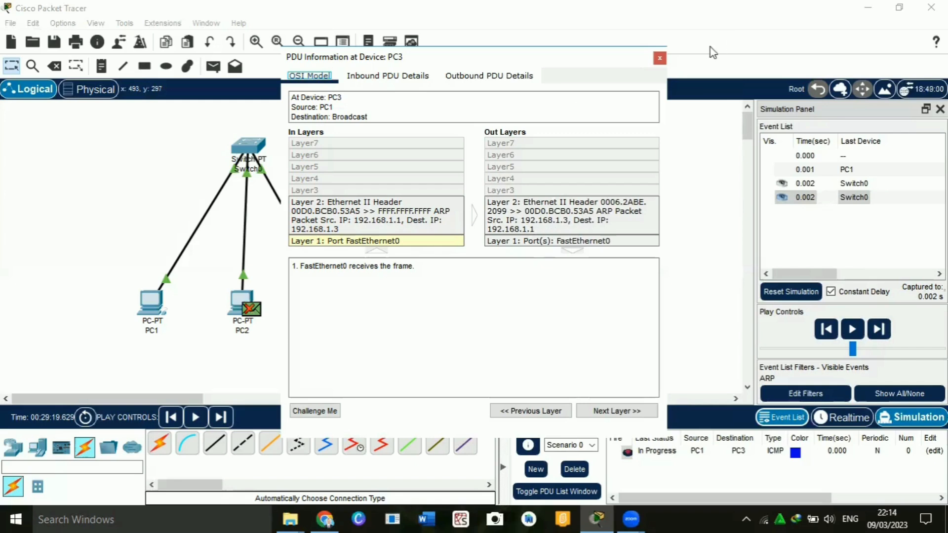
{"action": "left_click", "coordinate": [660, 59]}
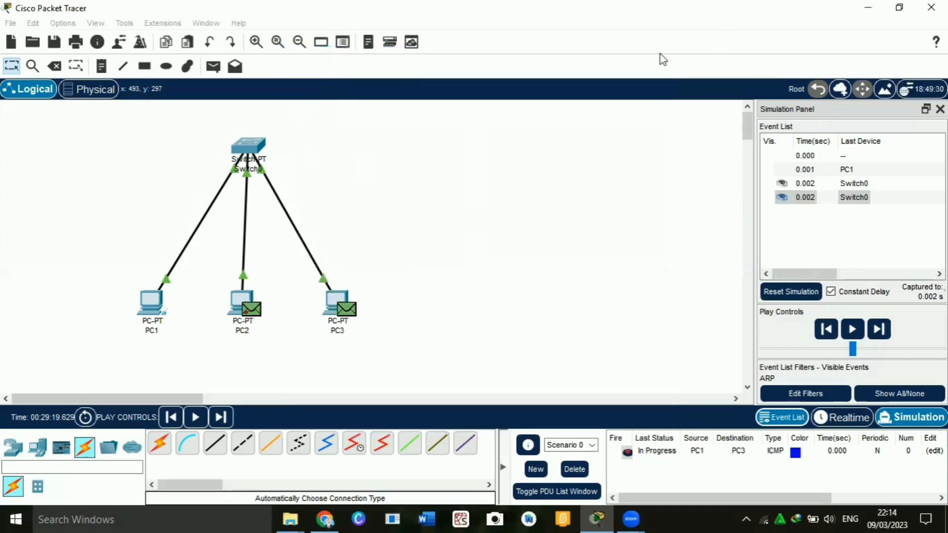
Step: Advance the simulation two steps to carry PC3's ARP reply through Switch0 to PC1, and inspect the PDU information at PC1
{"action": "left_click", "coordinate": [879, 330]}
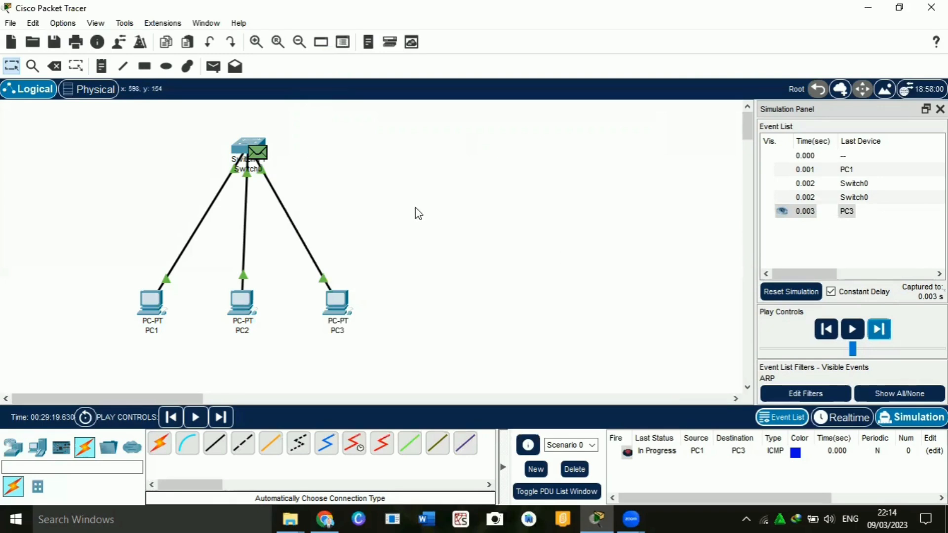
{"action": "left_click", "coordinate": [881, 330]}
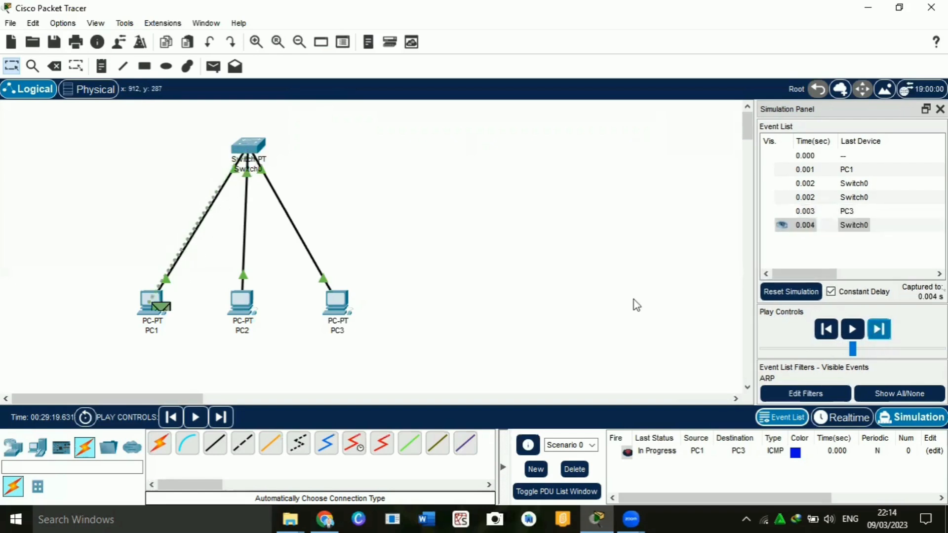
{"action": "left_click", "coordinate": [160, 310]}
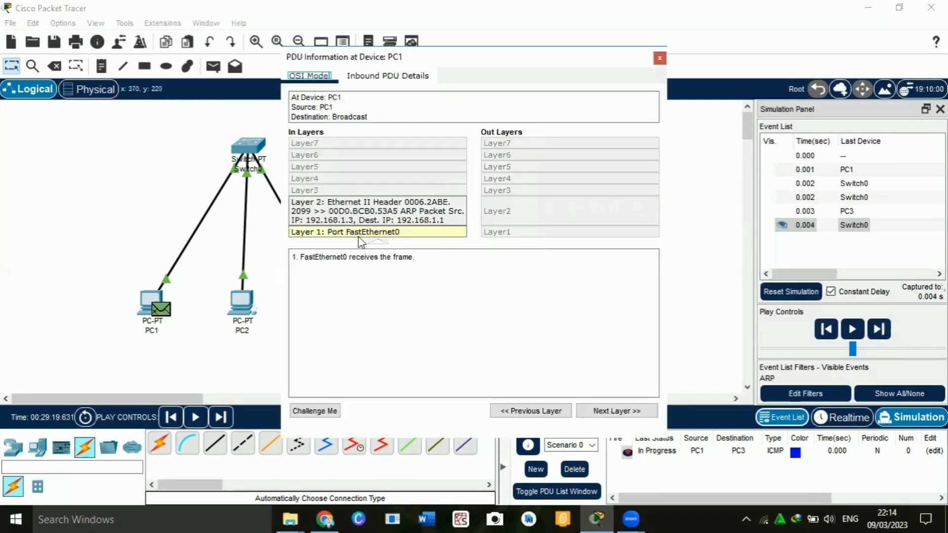
{"action": "left_click", "coordinate": [659, 58]}
Step: Check PC1's ARP table by running arp -a in its Command Prompt, and close the PC1 window
{"action": "left_click", "coordinate": [145, 295]}
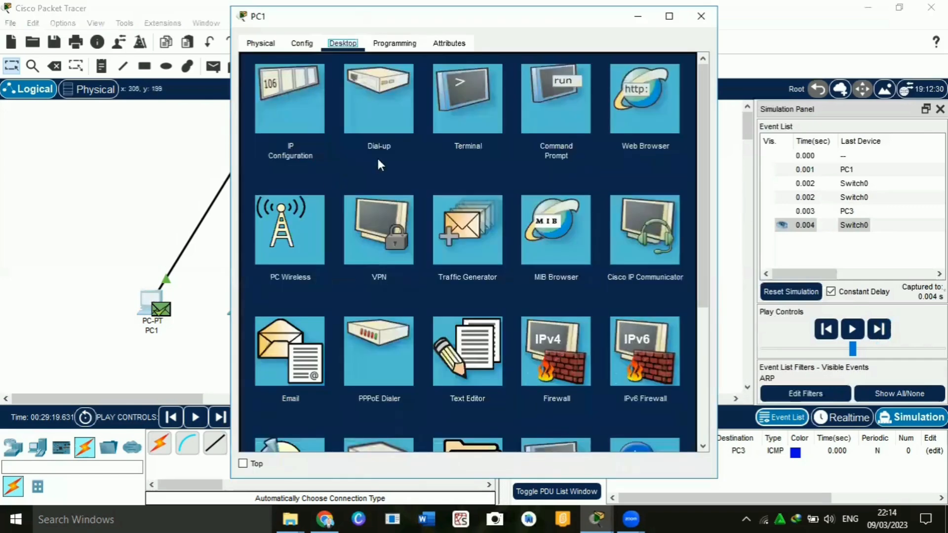
{"action": "left_click", "coordinate": [557, 120]}
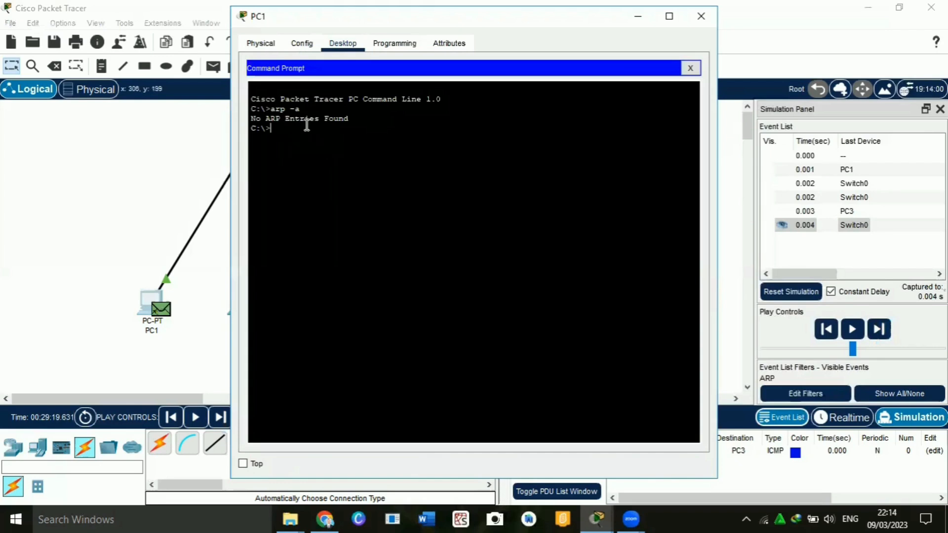
{"action": "type", "text": "arp -a"}
{"action": "key", "text": "Return"}
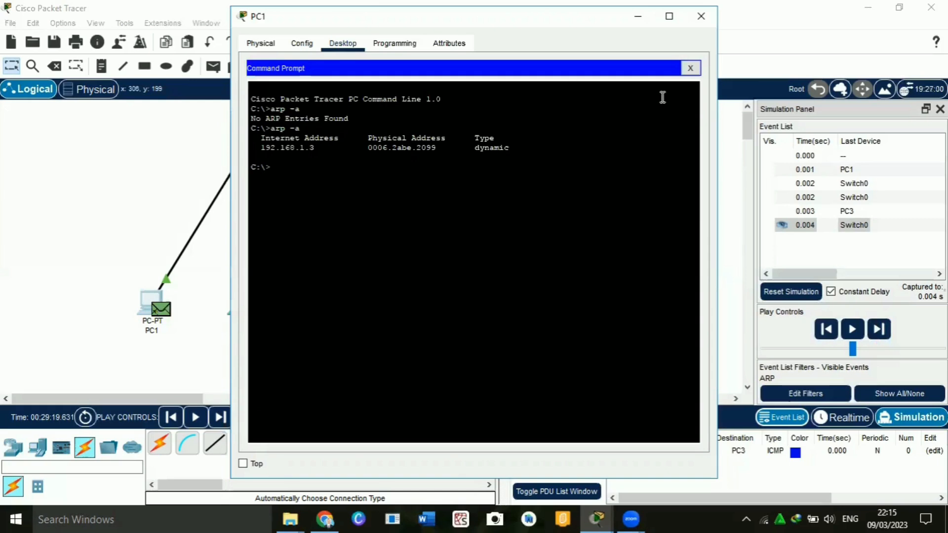
{"action": "left_click", "coordinate": [702, 20]}
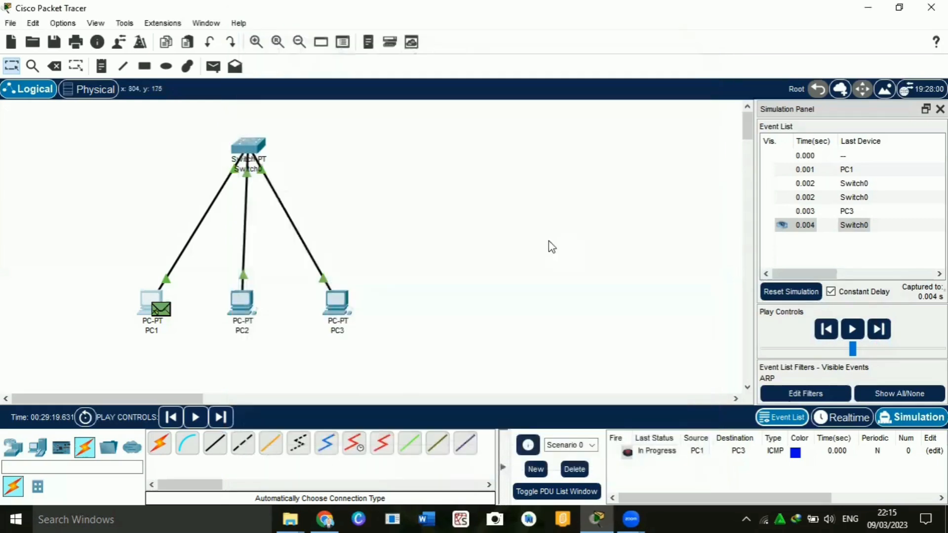
Step: Check PC3's ARP table with arp -a in its Command Prompt, and close the PC3 window
{"action": "left_click", "coordinate": [338, 299]}
{"action": "left_click", "coordinate": [549, 111]}
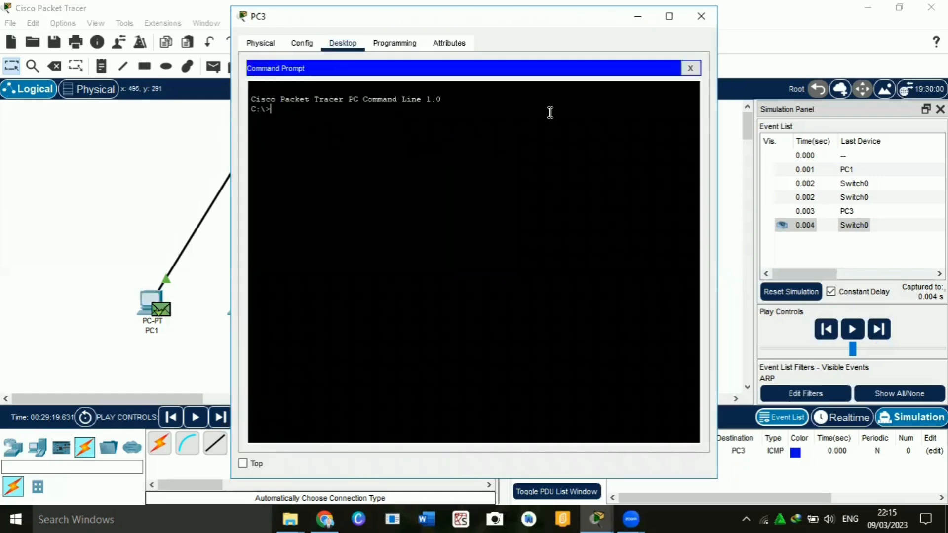
{"action": "type", "text": "arp -a"}
{"action": "key", "text": "Return"}
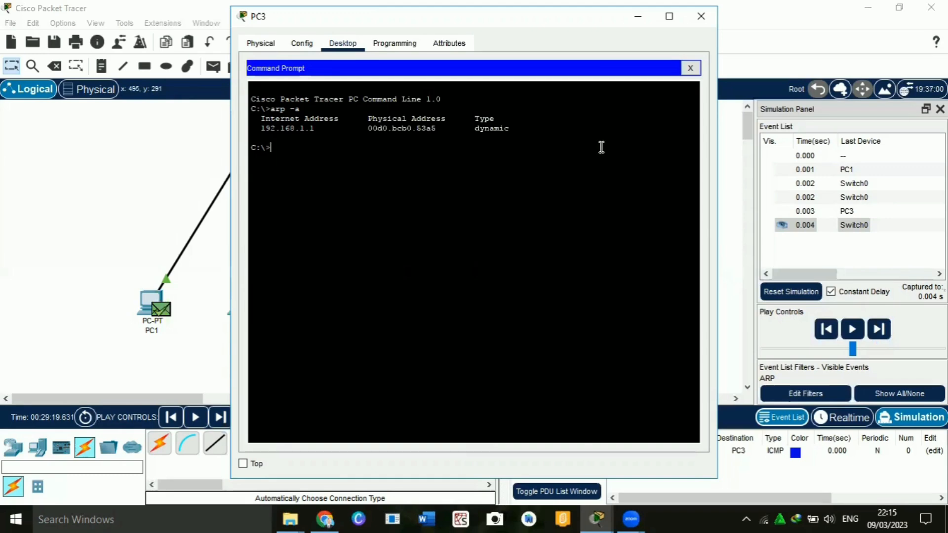
{"action": "left_click", "coordinate": [701, 16]}
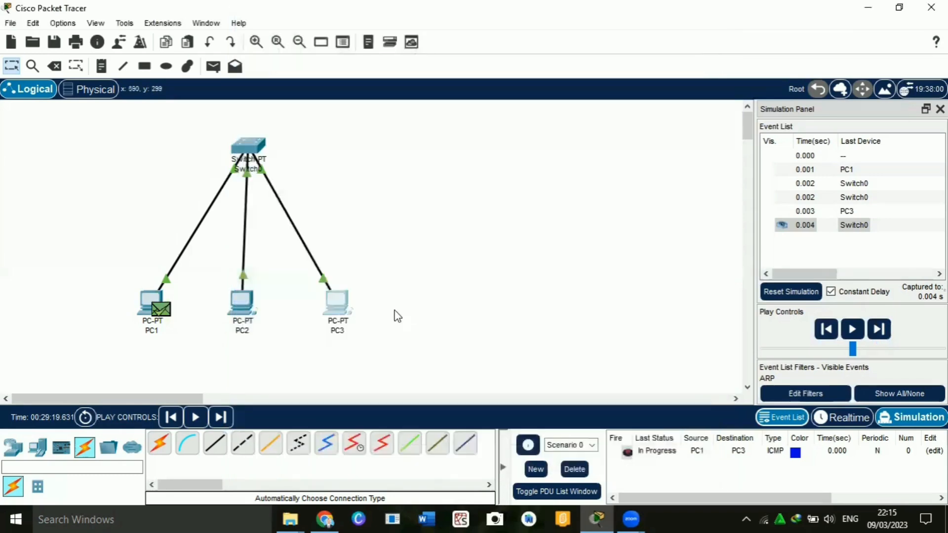
Step: Run arp -a in PC2's Command Prompt to check its ARP table, and close the PC2 window
{"action": "left_click", "coordinate": [246, 310]}
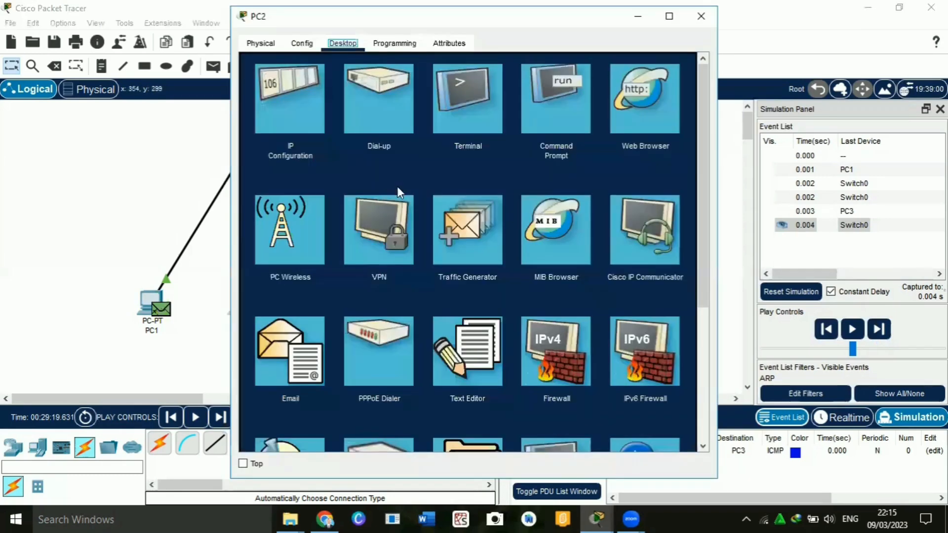
{"action": "left_click", "coordinate": [554, 91]}
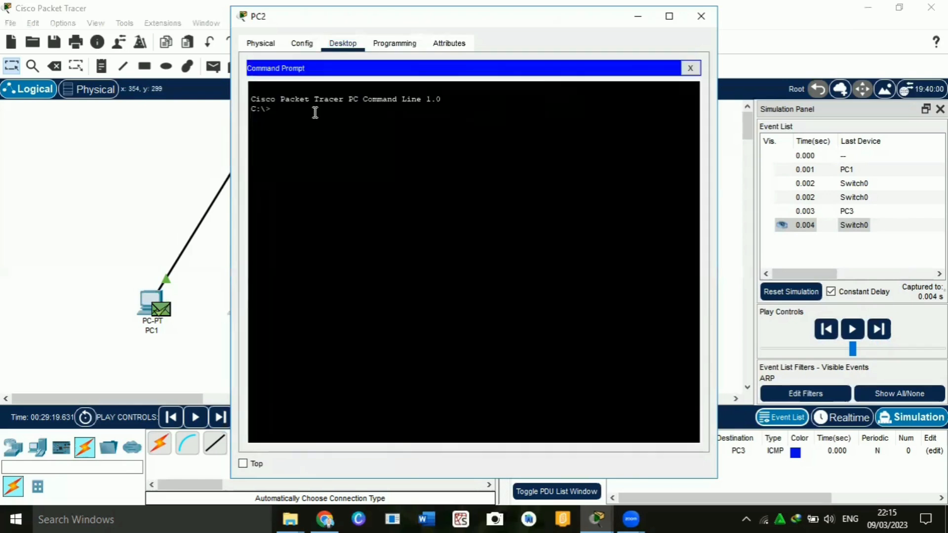
{"action": "type", "text": "arp -a"}
{"action": "key", "text": "Return"}
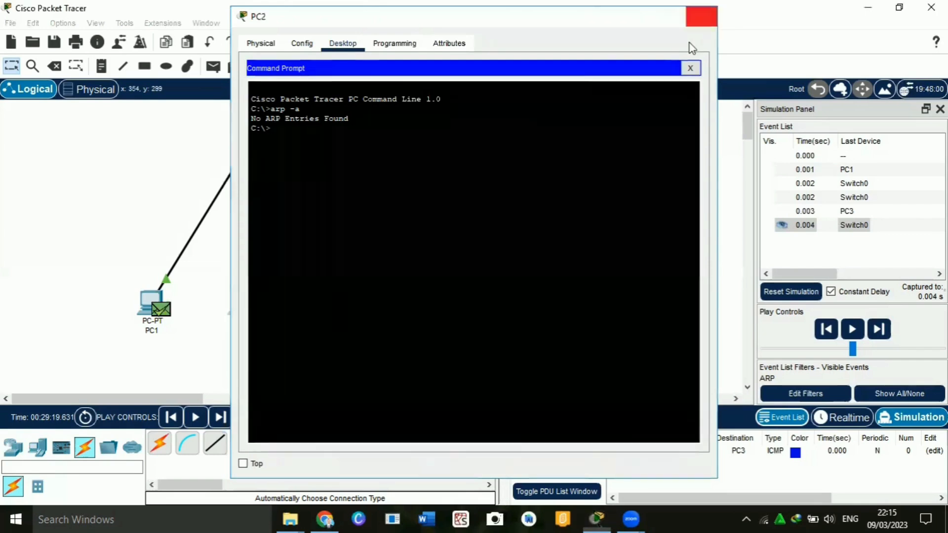
{"action": "left_click", "coordinate": [701, 16]}
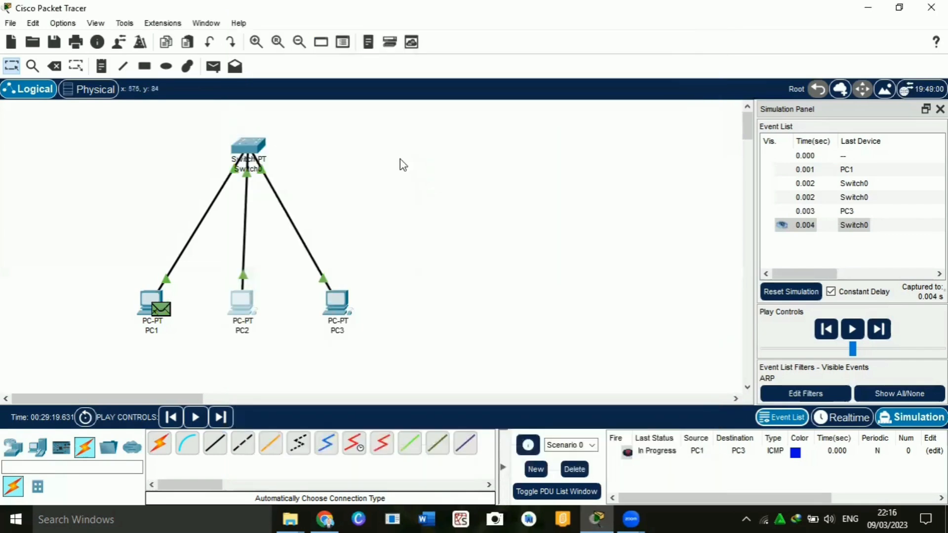